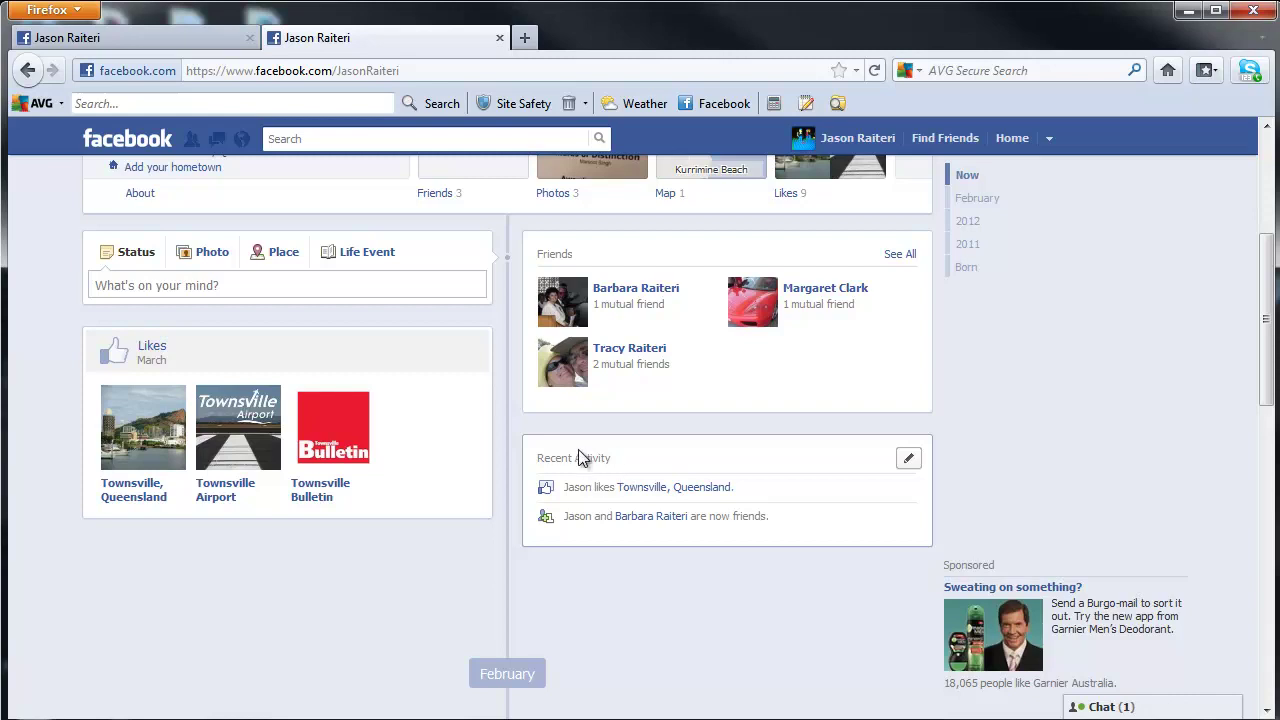
- Open the Activity Log from Recent Activity and filter it to show All activity types
click(563, 461)
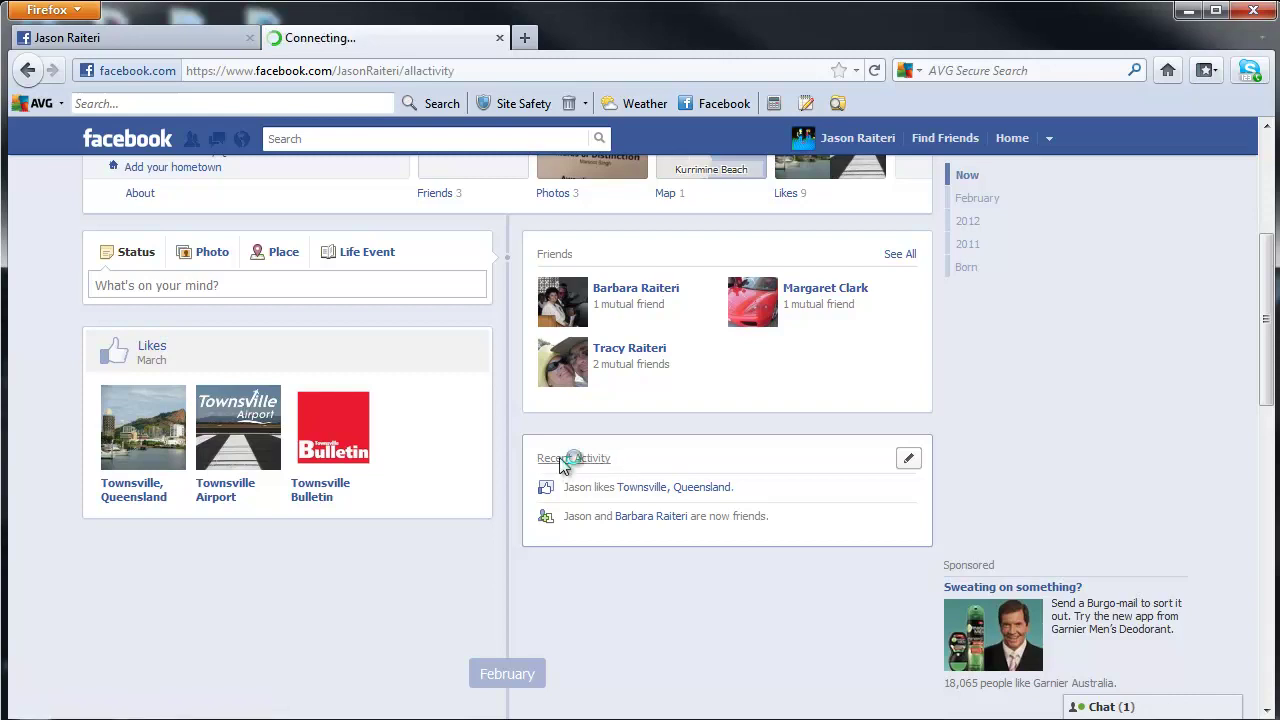
scroll(531, 438, down, 3)
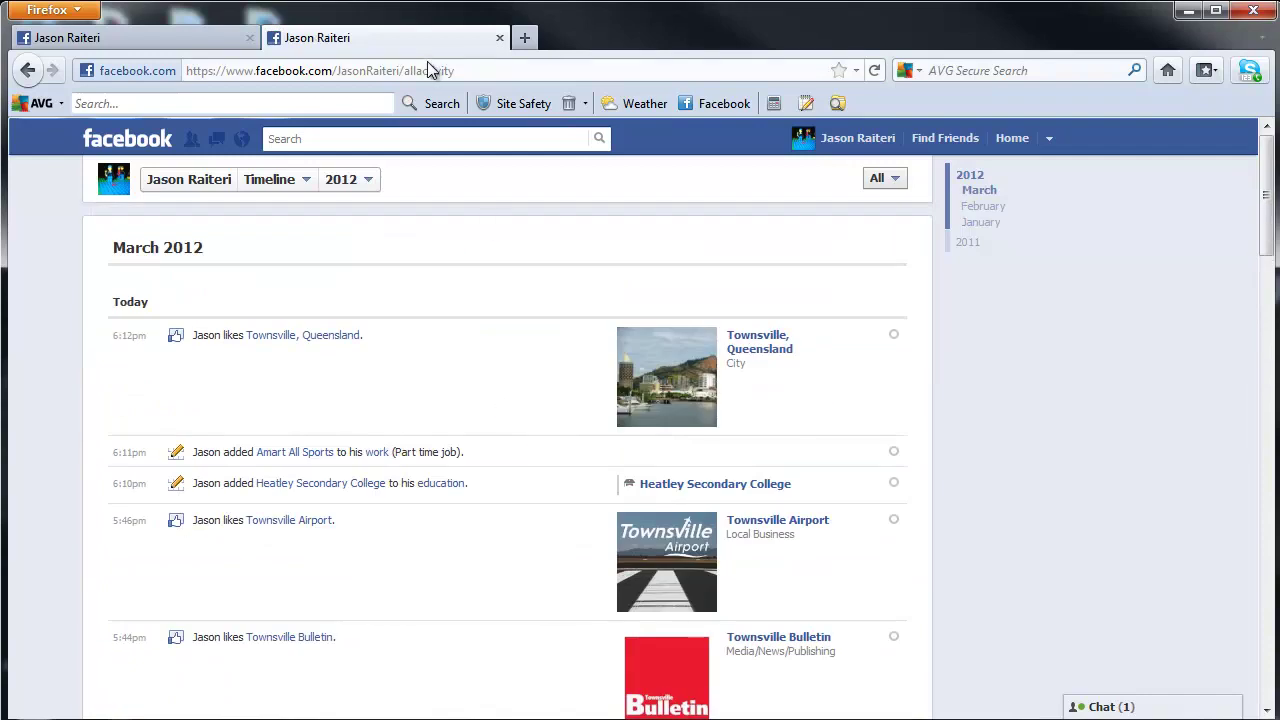
drag(404, 70, 478, 70)
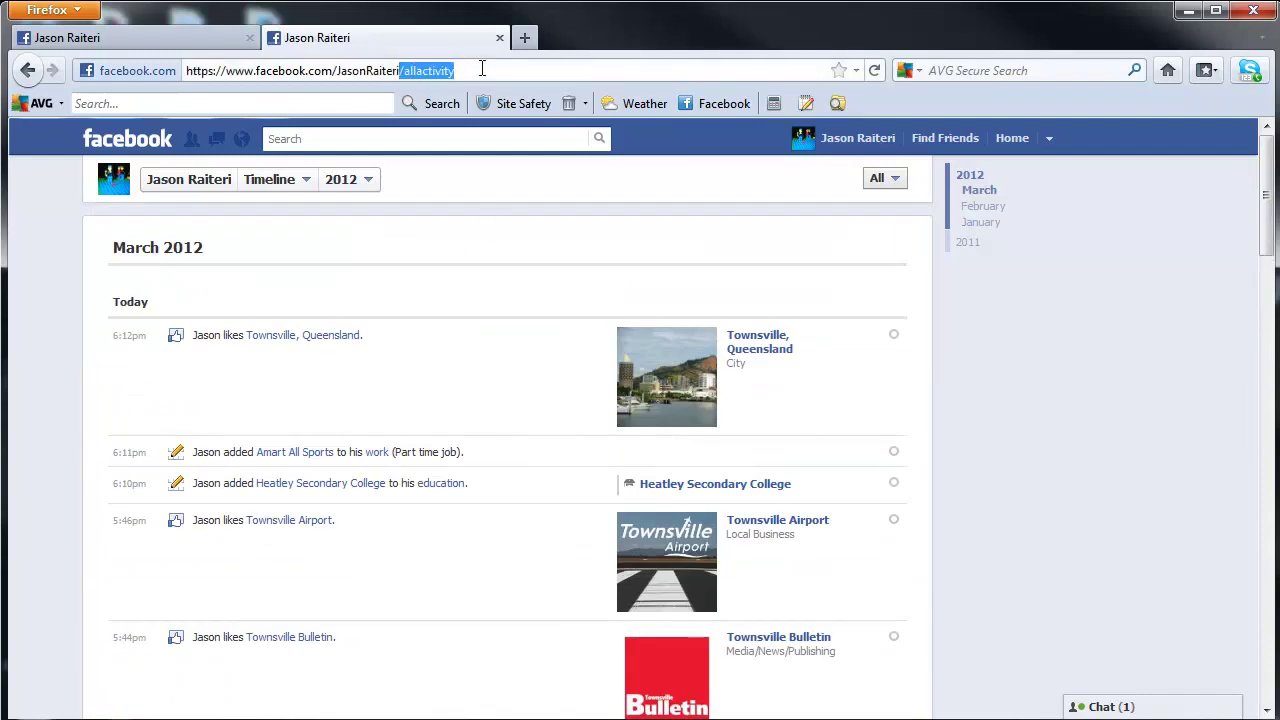
click(478, 70)
click(892, 180)
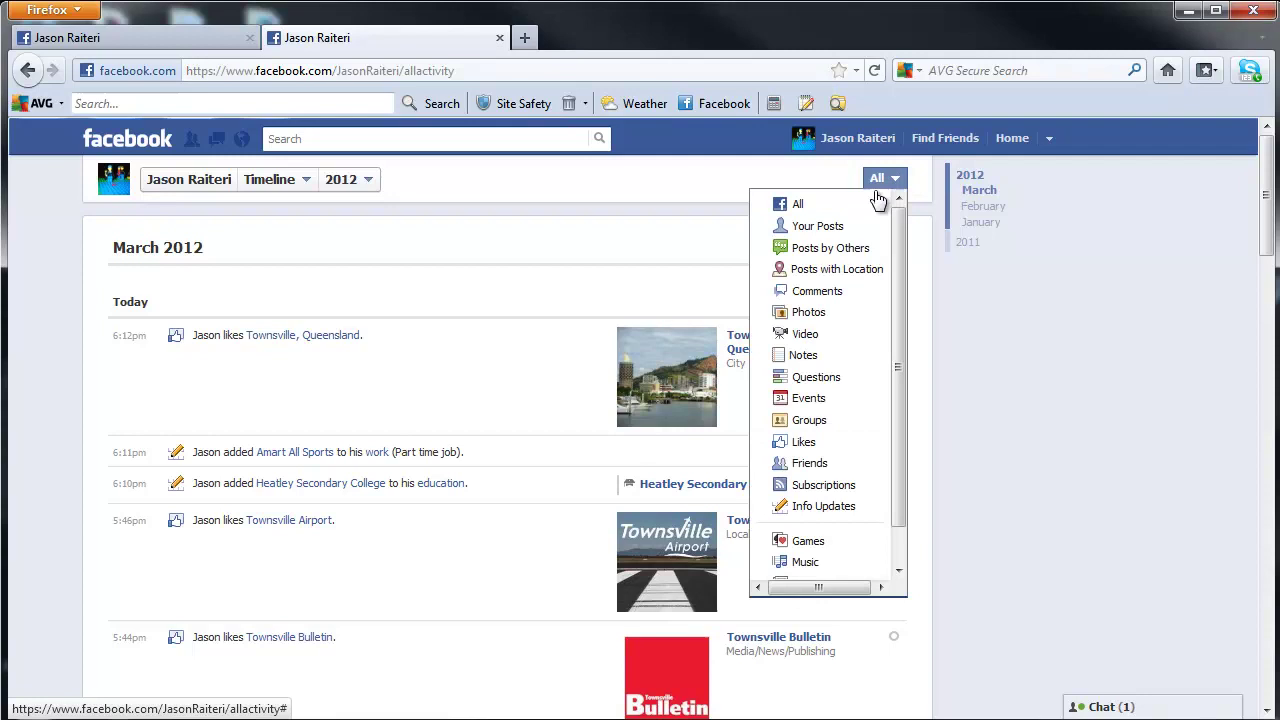
click(837, 207)
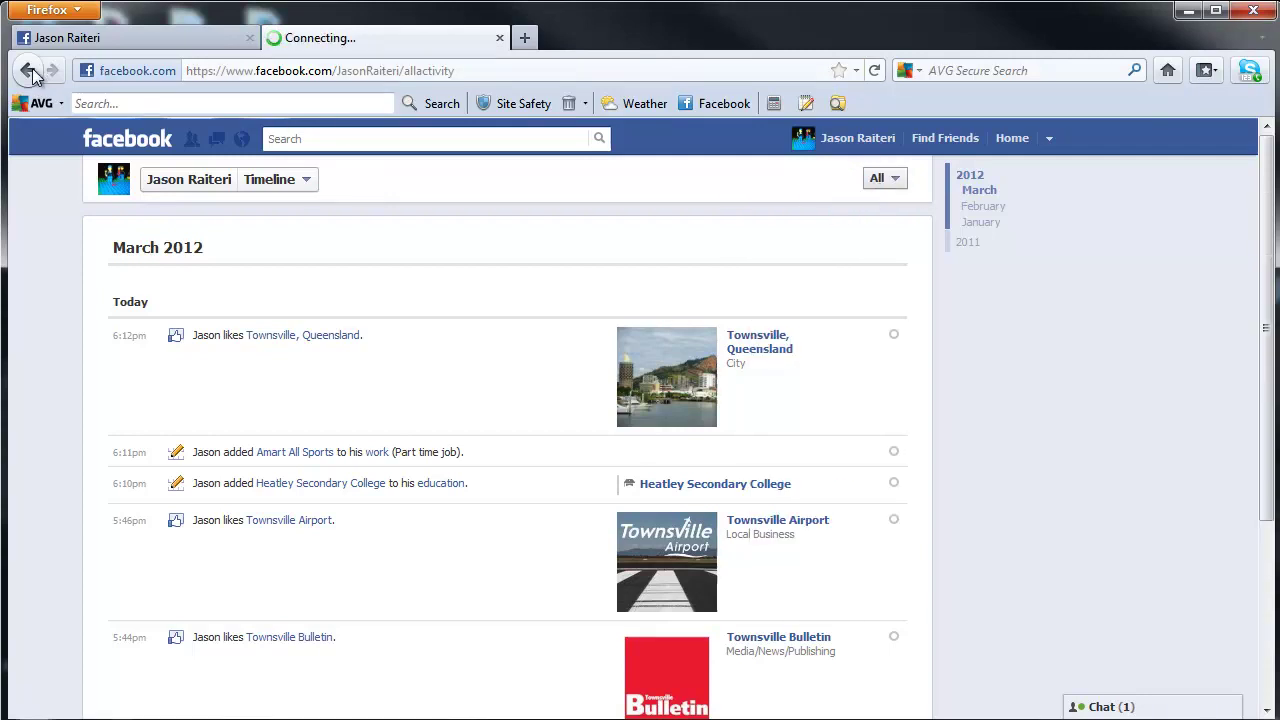
- Back on the timeline, review the friend story's hidden-activity options and save them unchanged
click(850, 142)
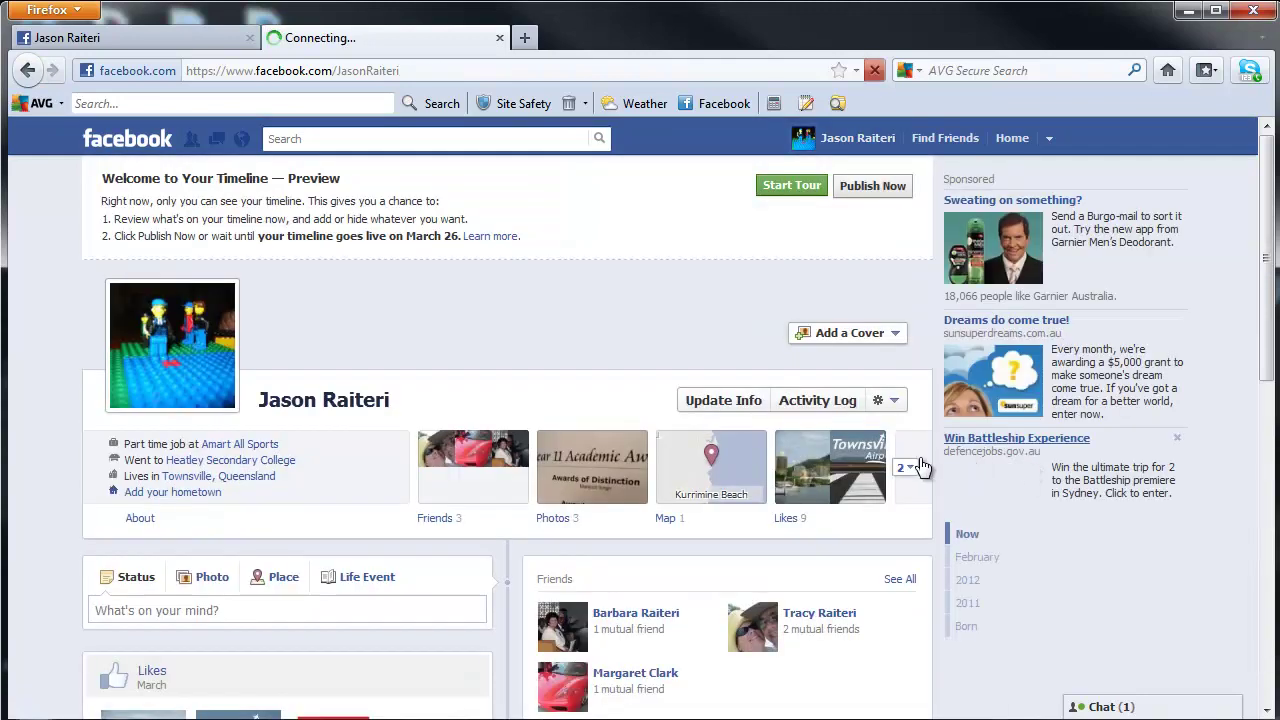
scroll(931, 454, down, 10)
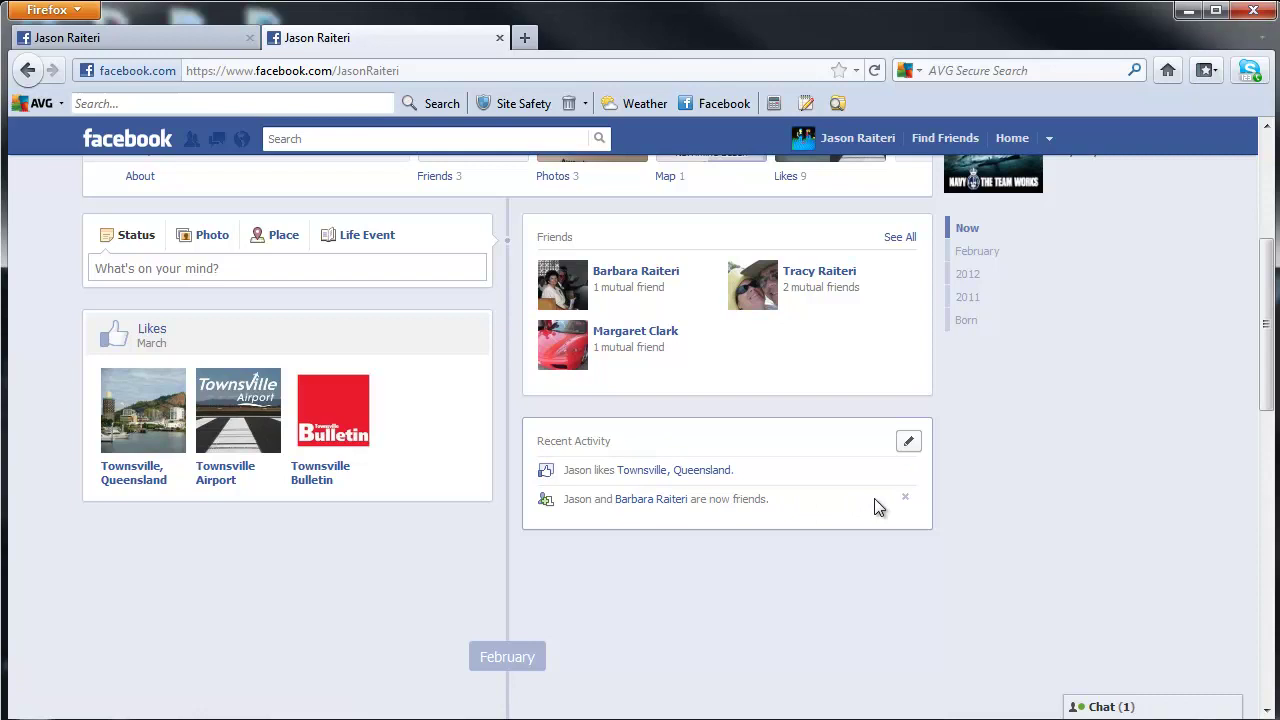
click(905, 499)
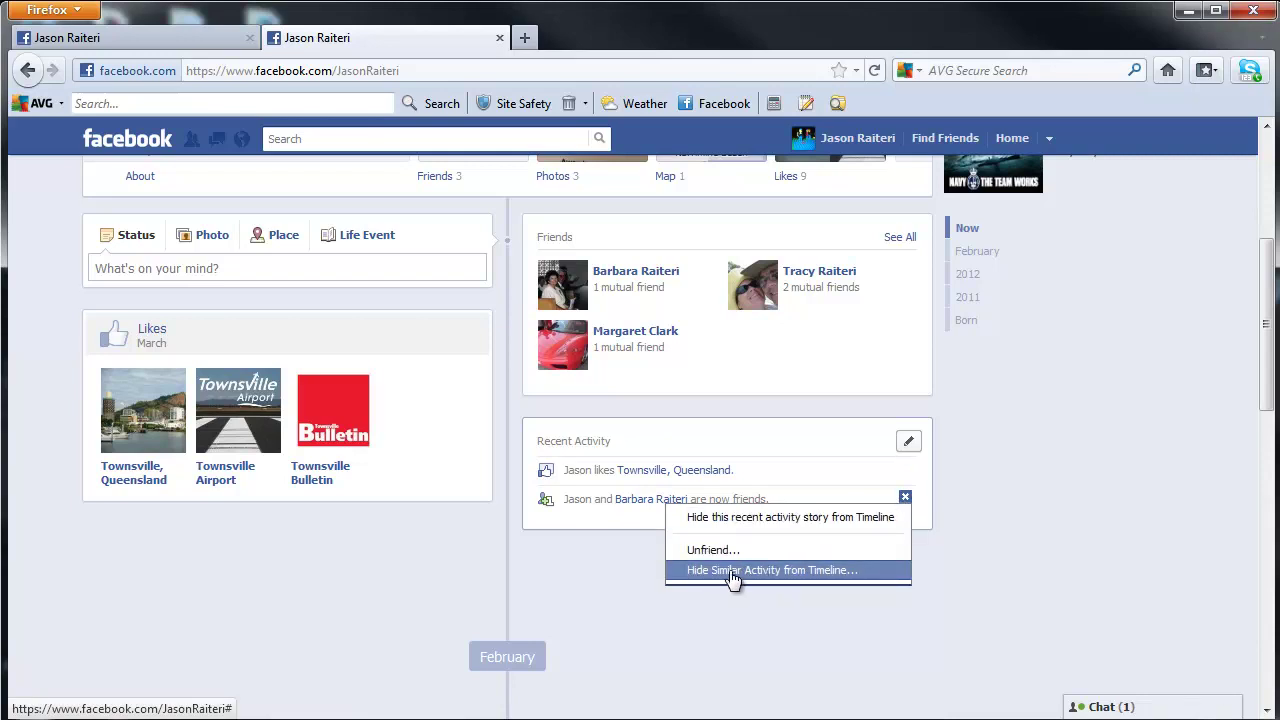
click(815, 577)
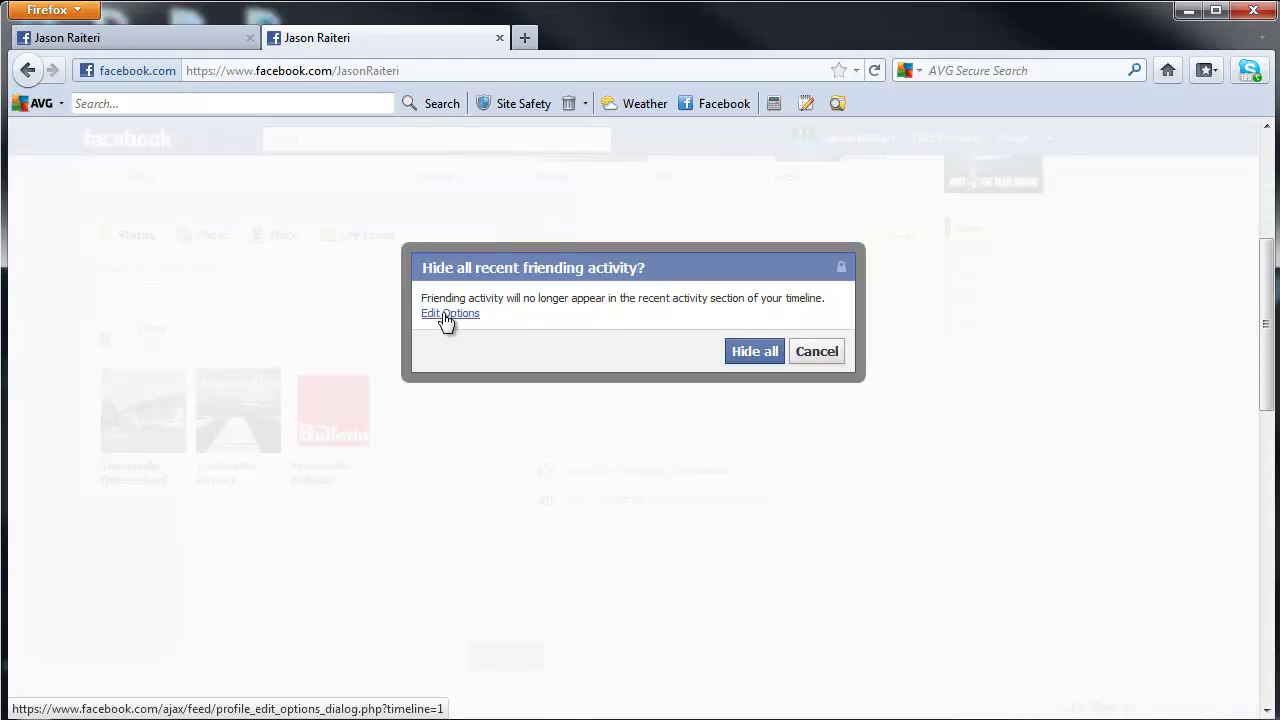
click(450, 316)
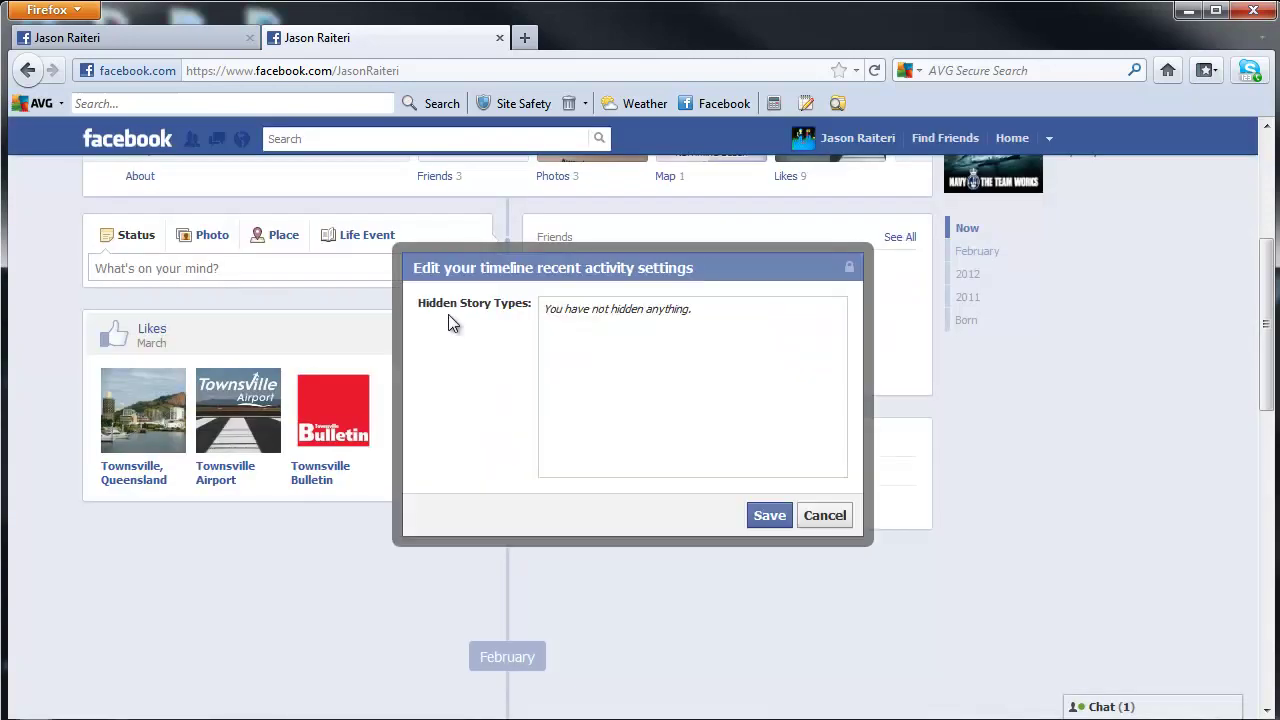
click(765, 514)
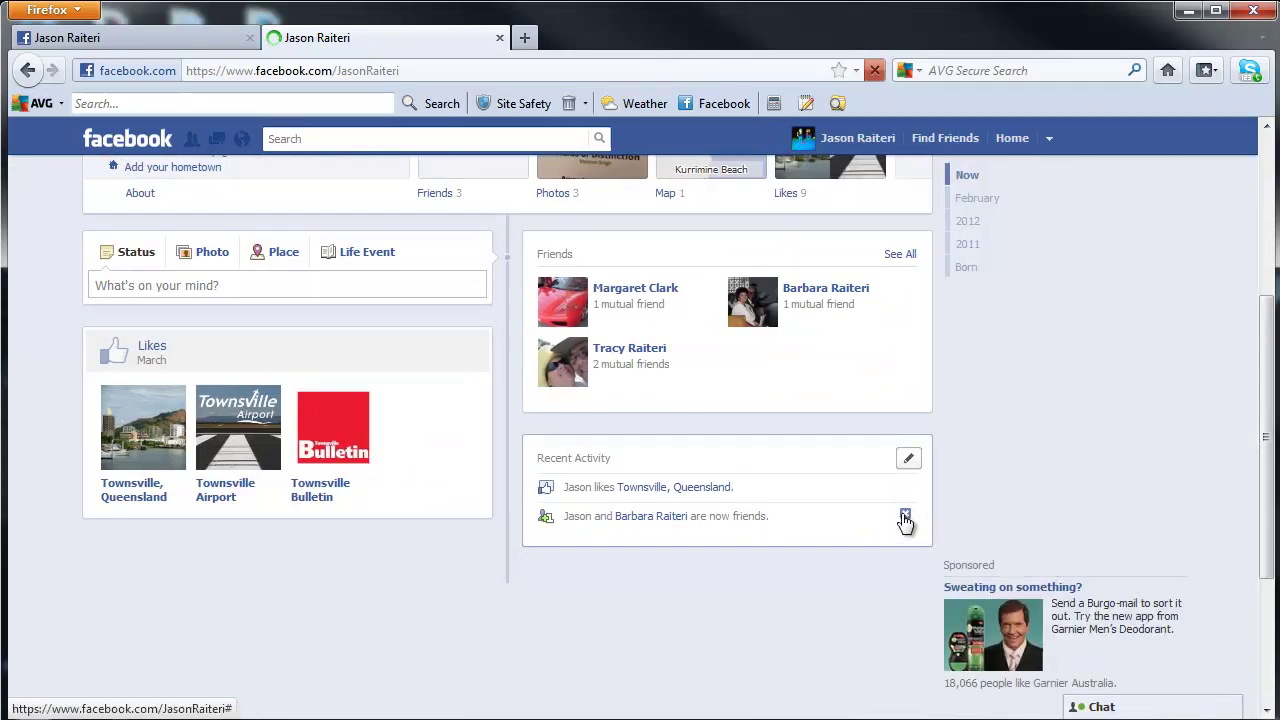
- Hide all recent friending activity from the Recent Activity box
click(905, 517)
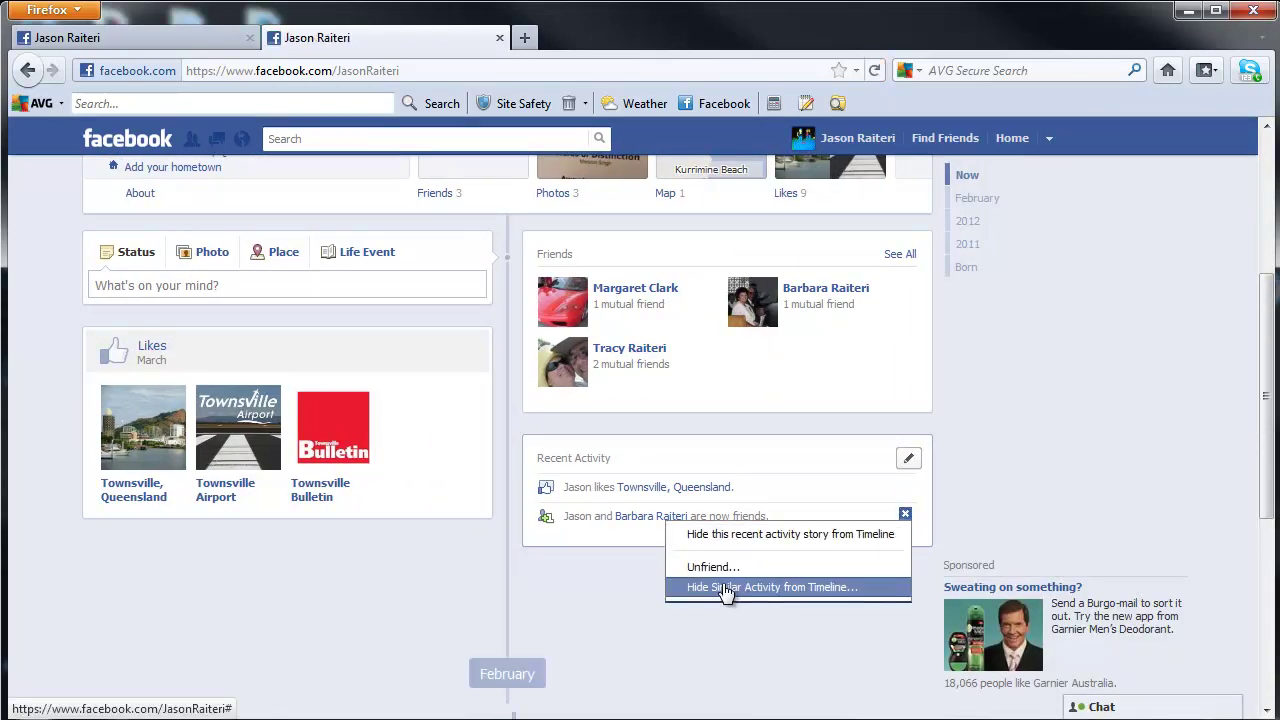
click(785, 590)
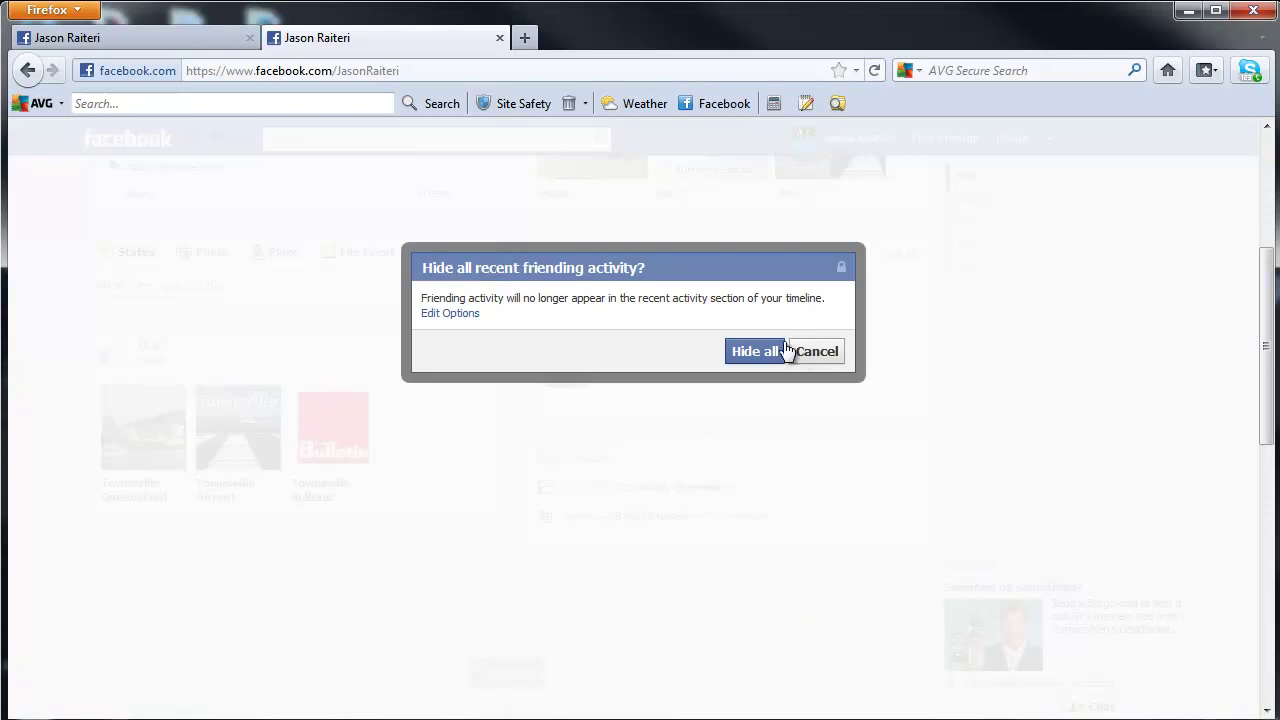
click(755, 350)
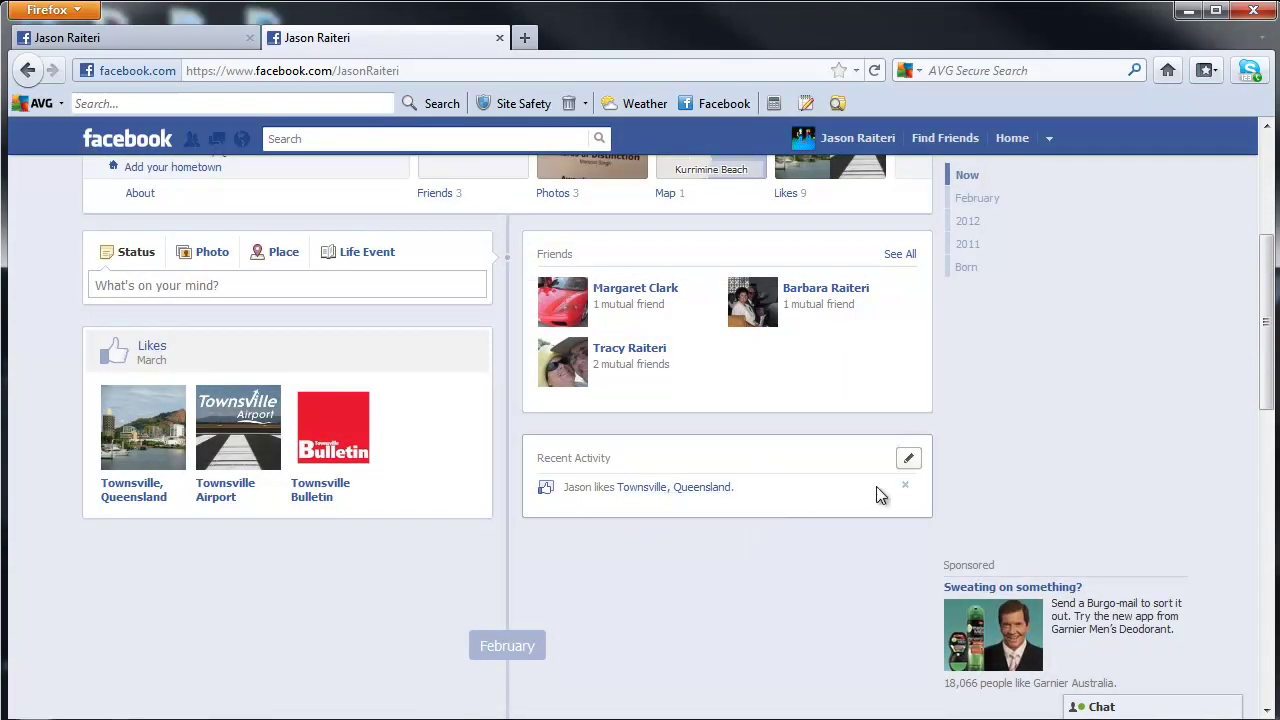
- Hide all recently liked pages, including the Townsville like story
click(905, 487)
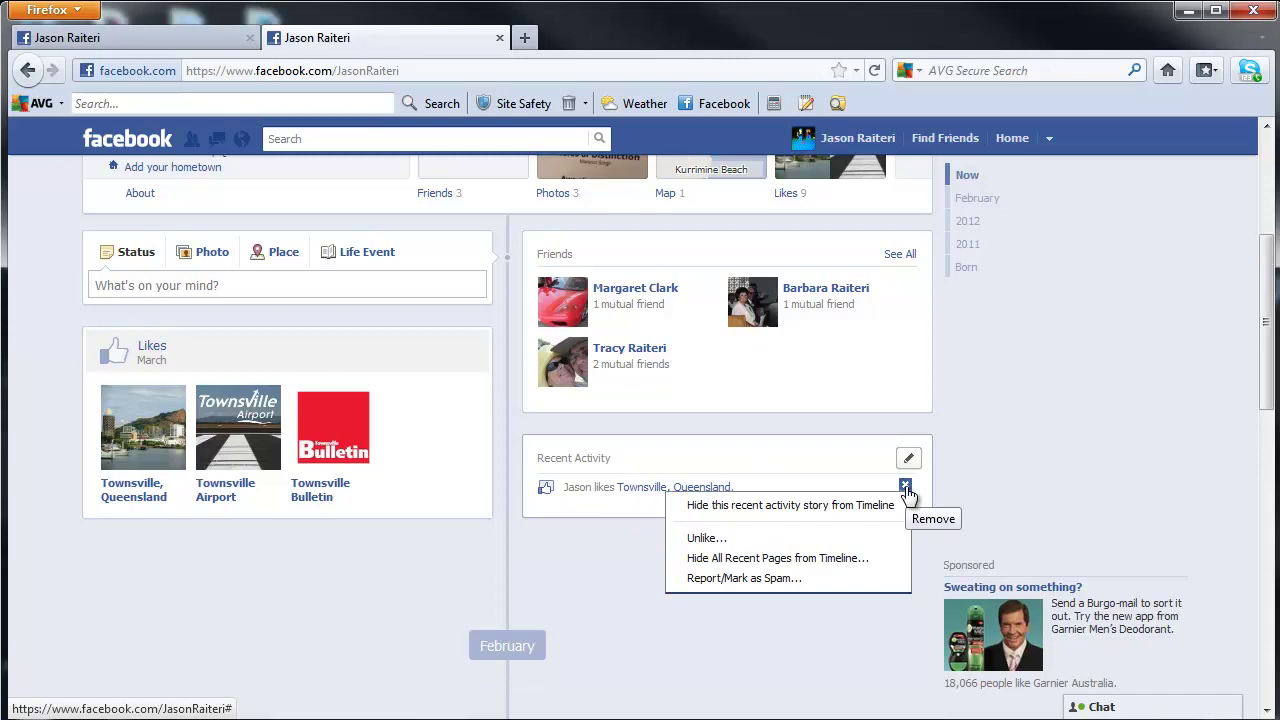
click(876, 564)
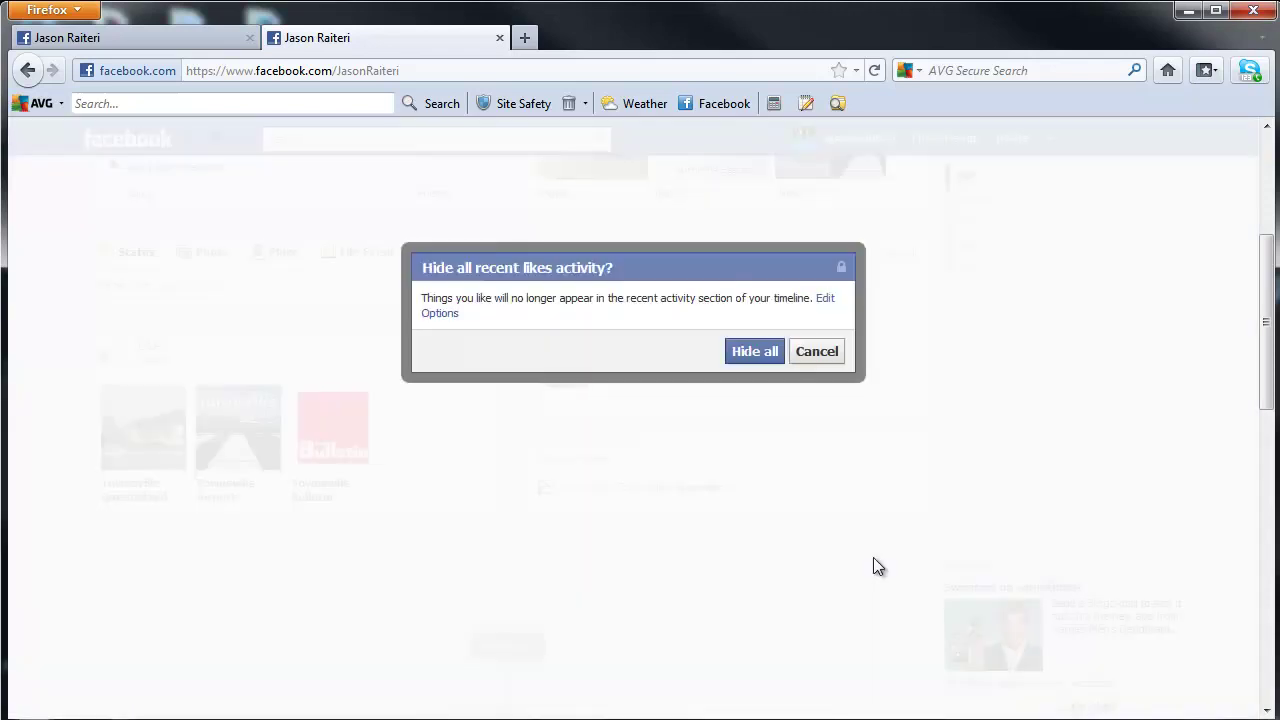
click(827, 298)
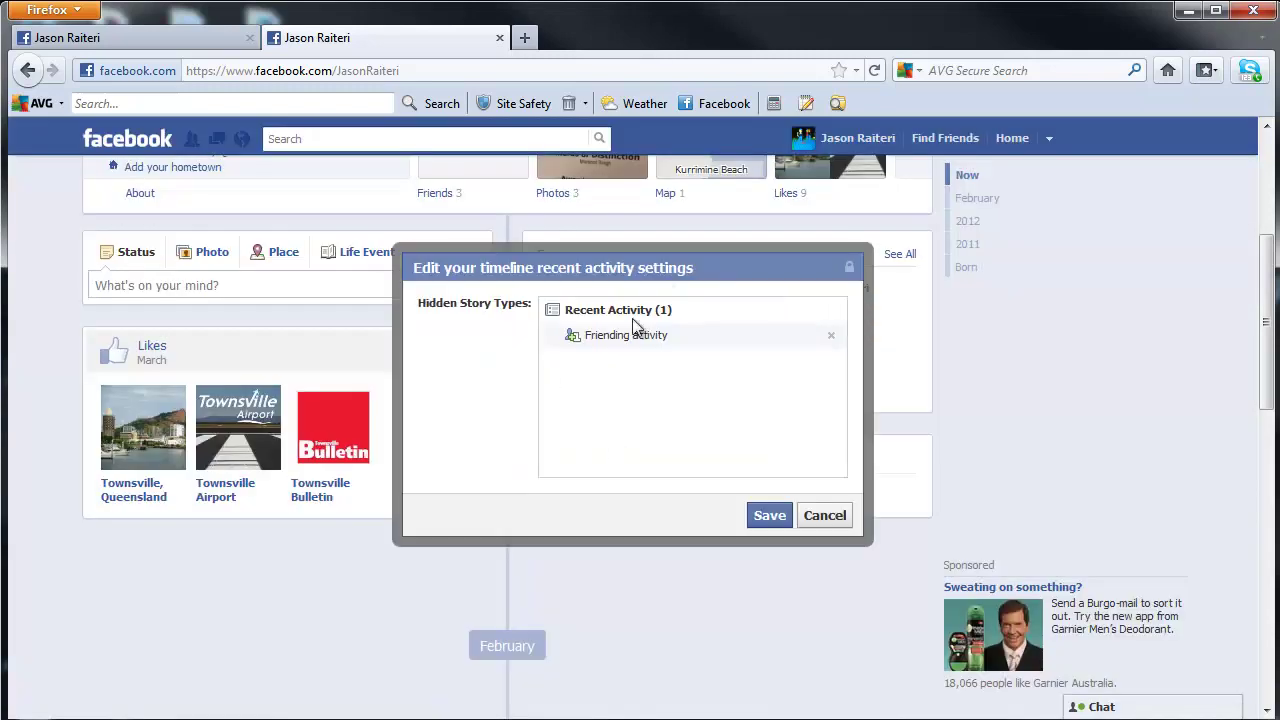
click(812, 517)
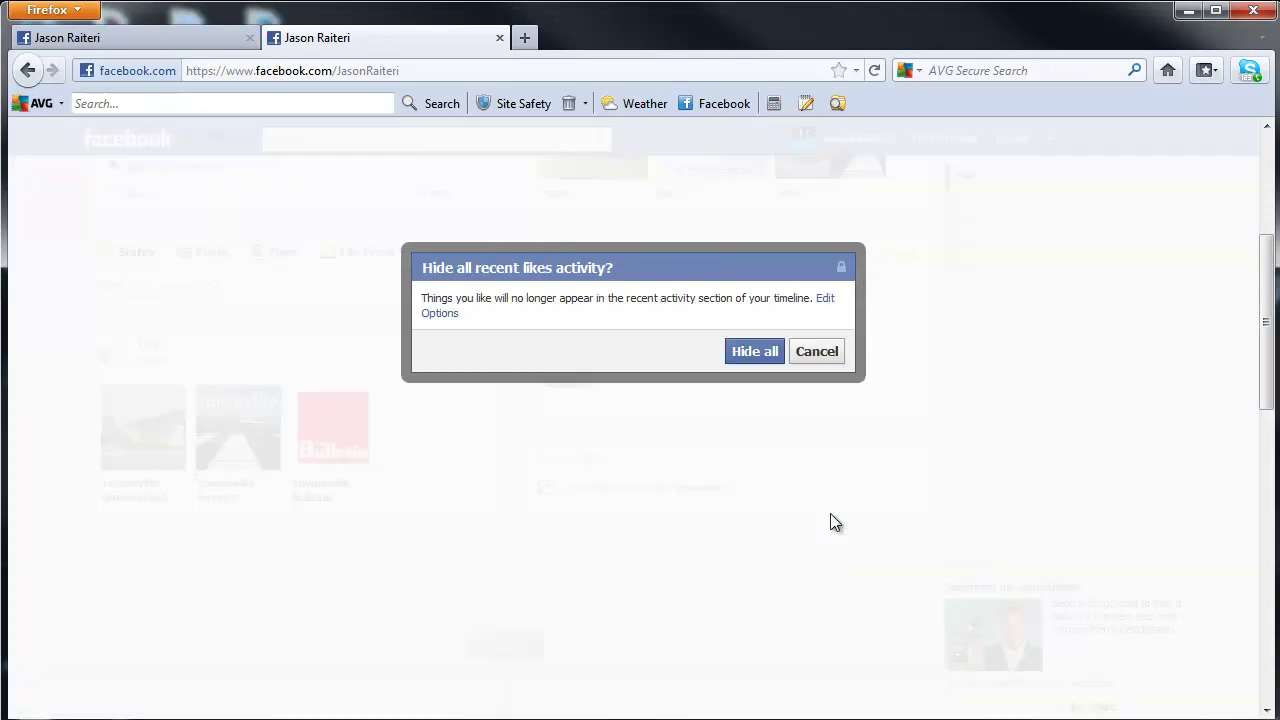
click(751, 350)
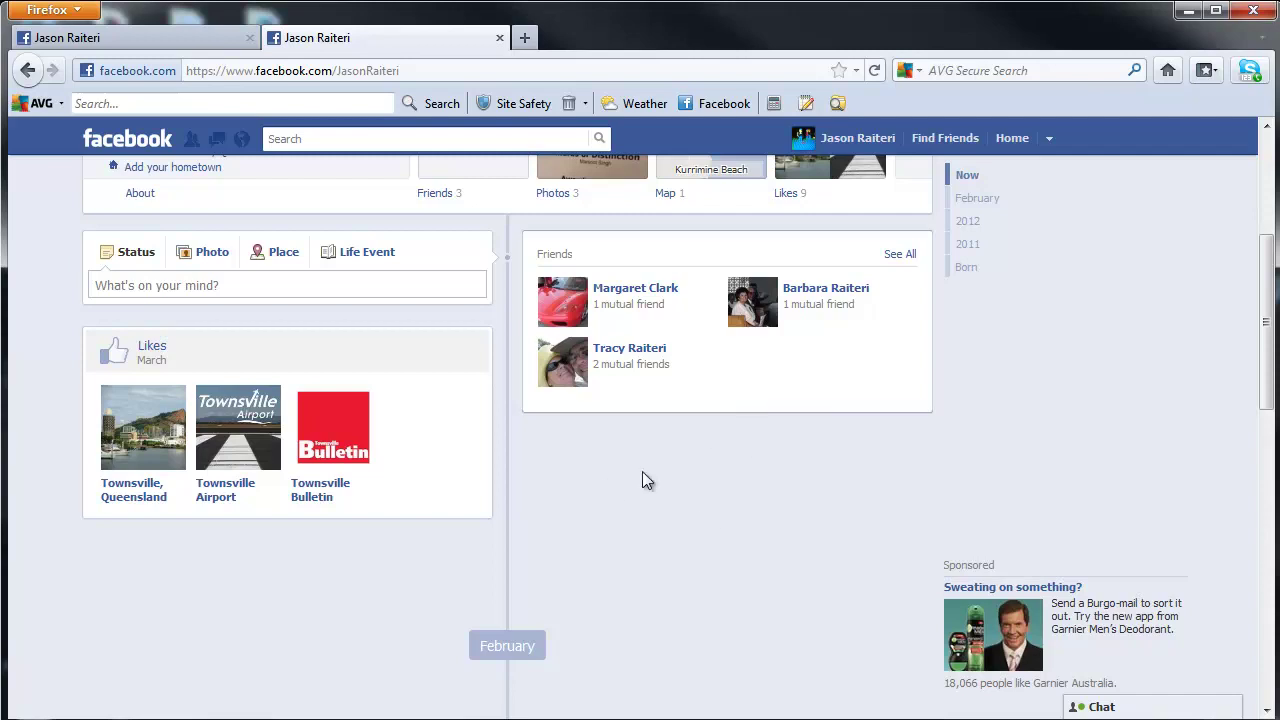
- Open the Activity Log and verify the new-friends entry remains Allowed on Timeline
scroll(779, 517, up, 5)
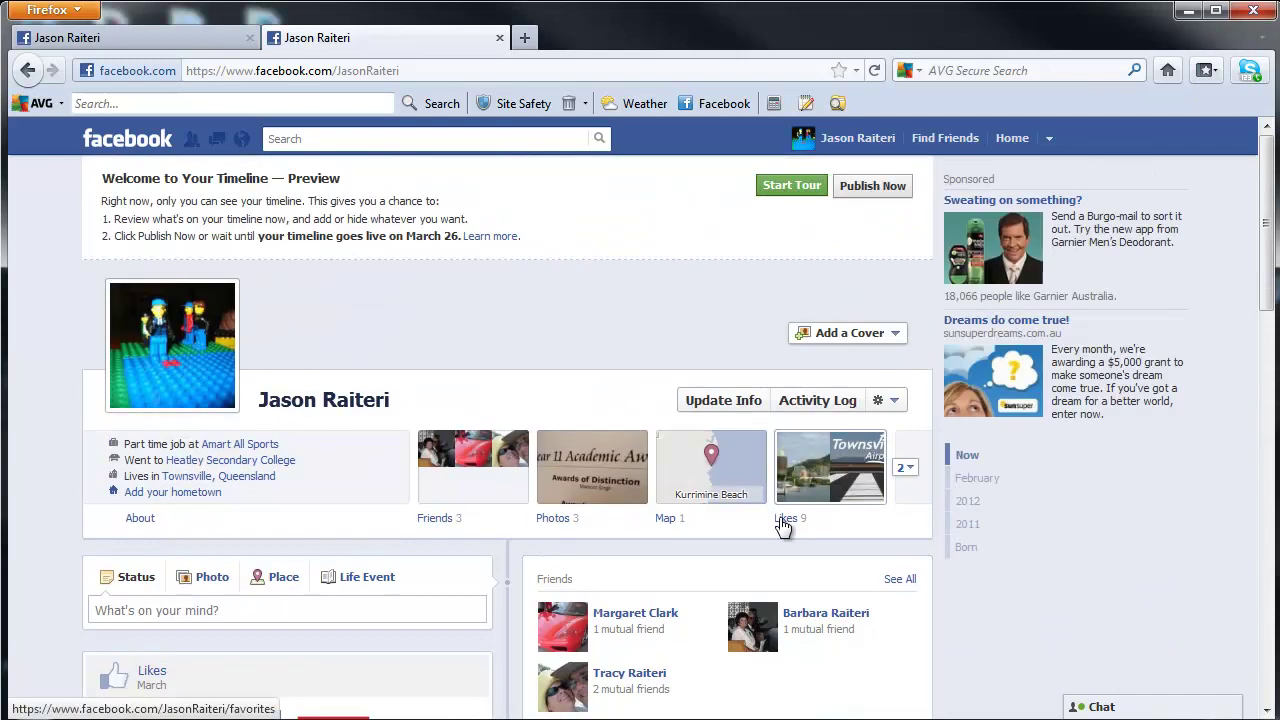
click(815, 402)
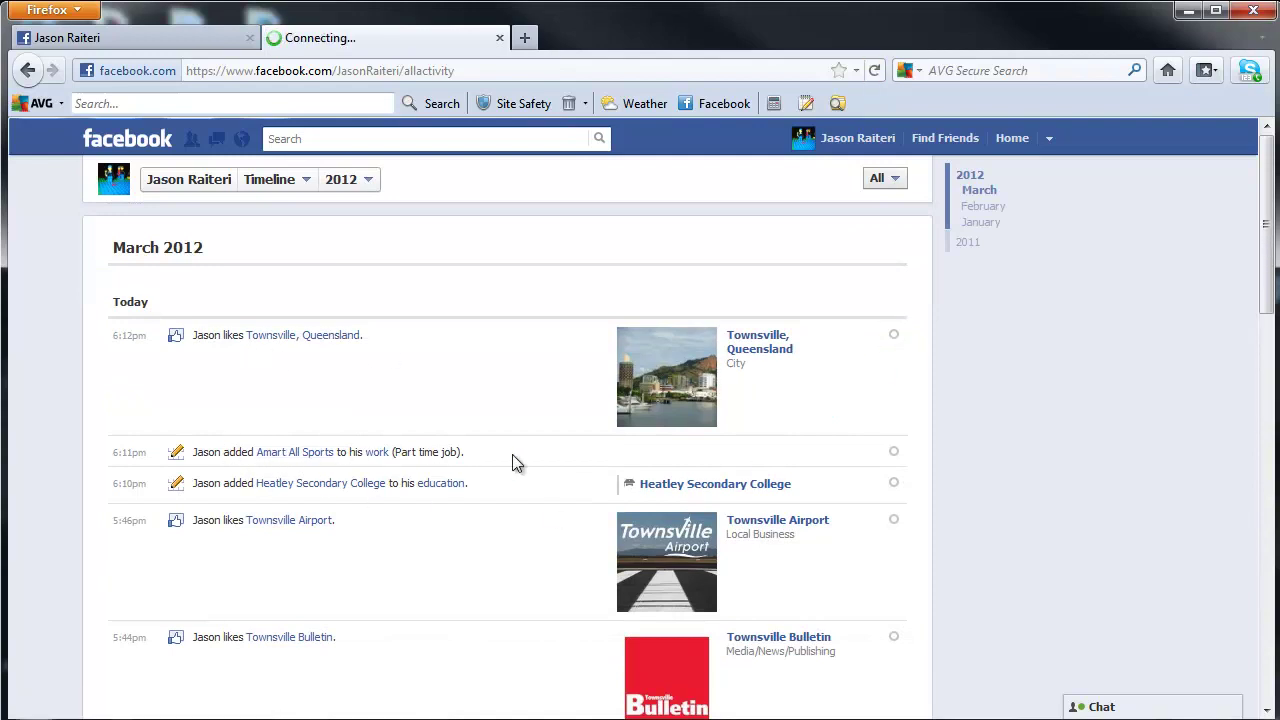
scroll(918, 450, down, 2)
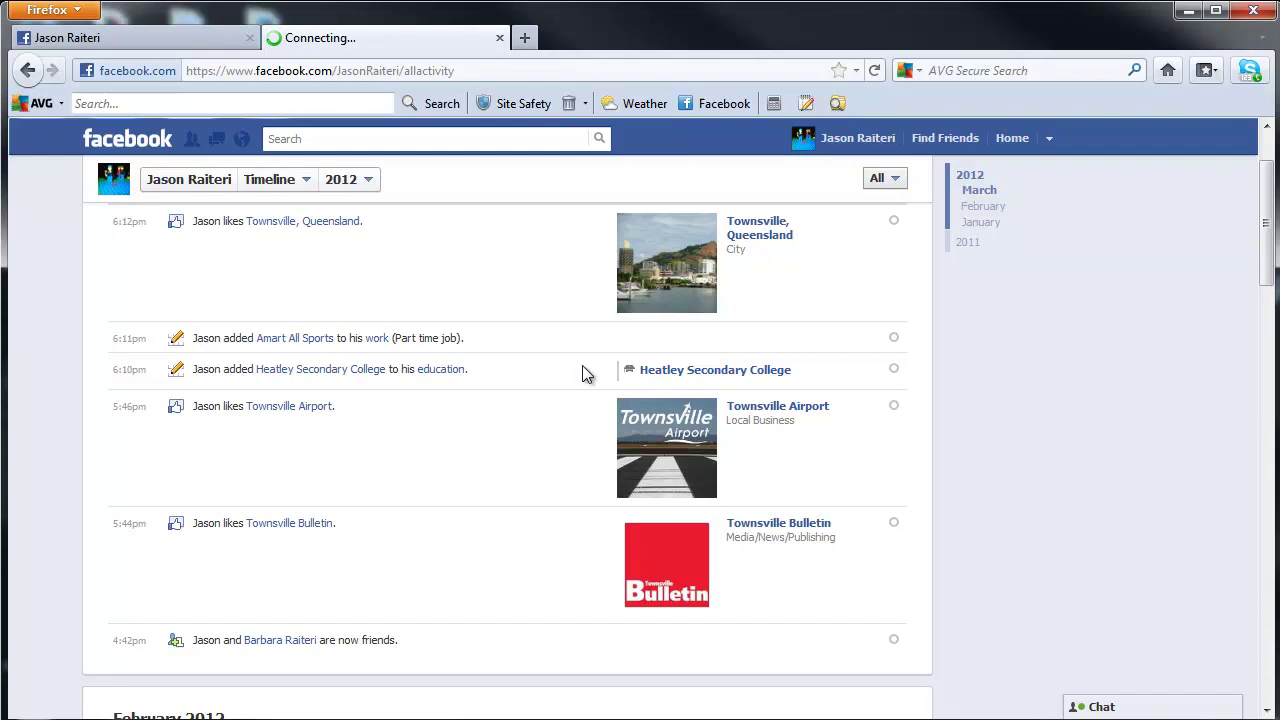
click(894, 639)
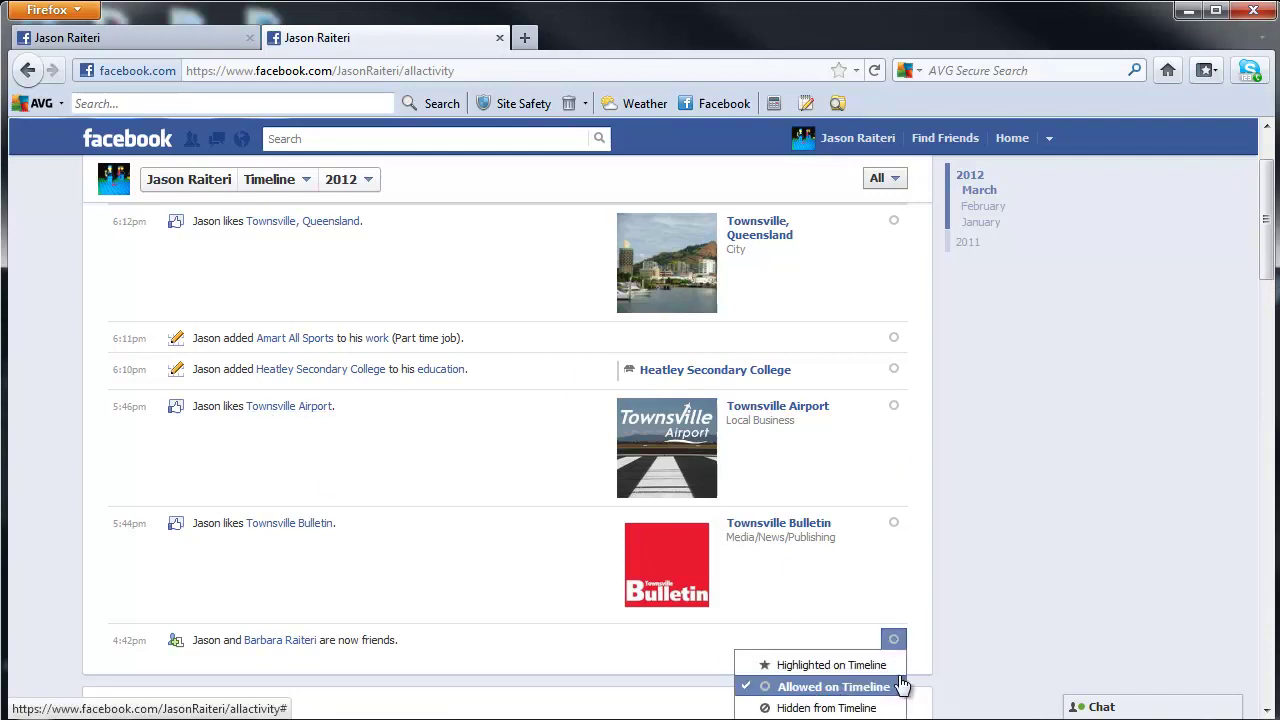
click(913, 555)
scroll(919, 577, down, 4)
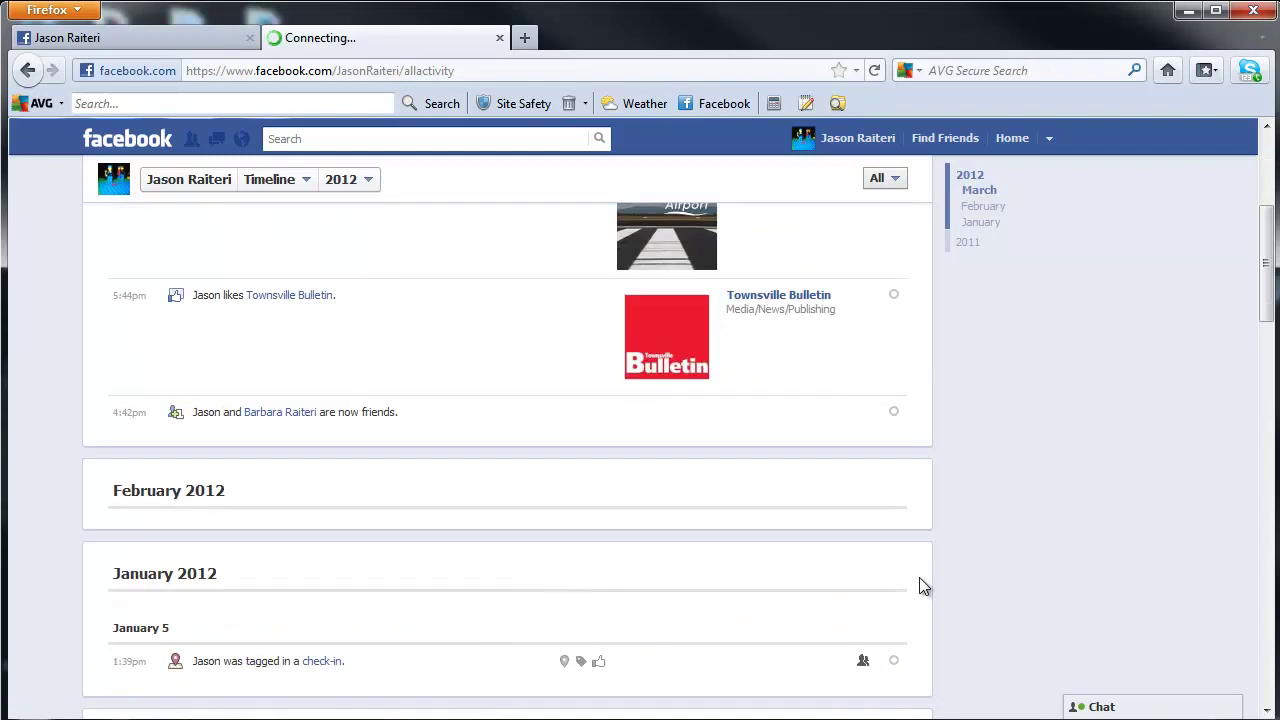
scroll(919, 587, down, 3)
scroll(919, 587, up, 6)
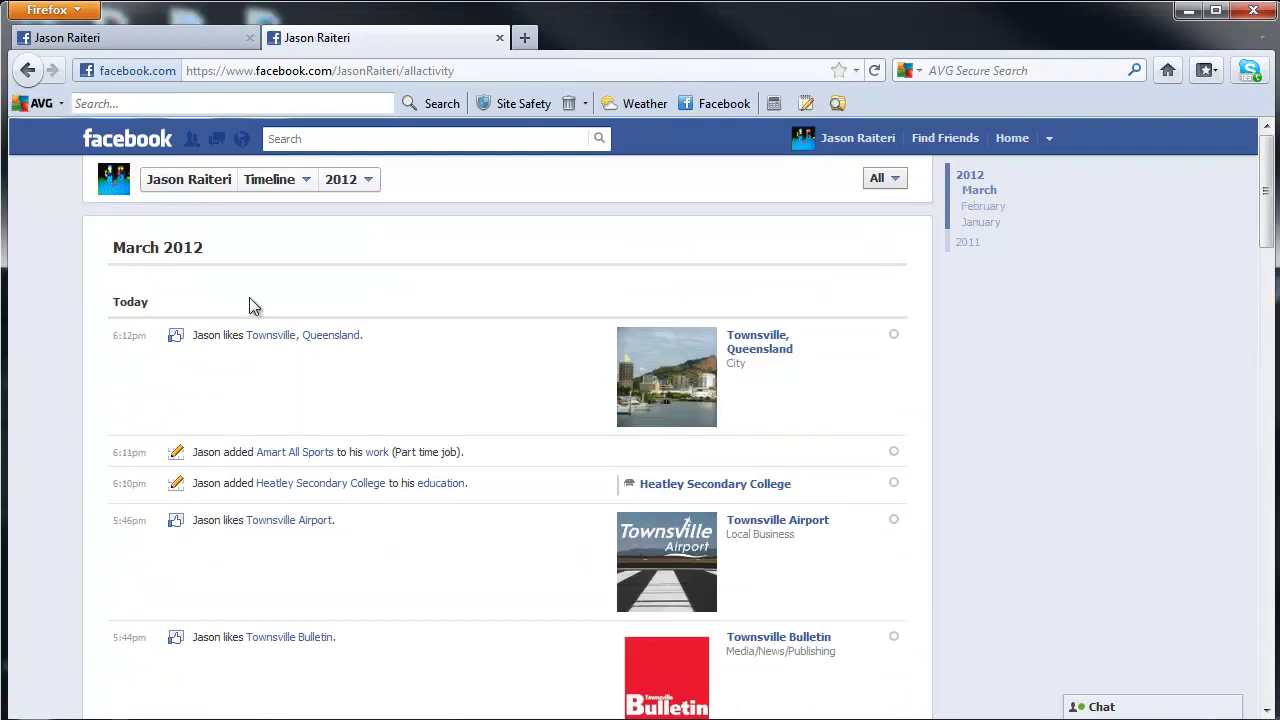
- Search for 'duo', like the DUO Magazine page, and return to the profile timeline
click(853, 140)
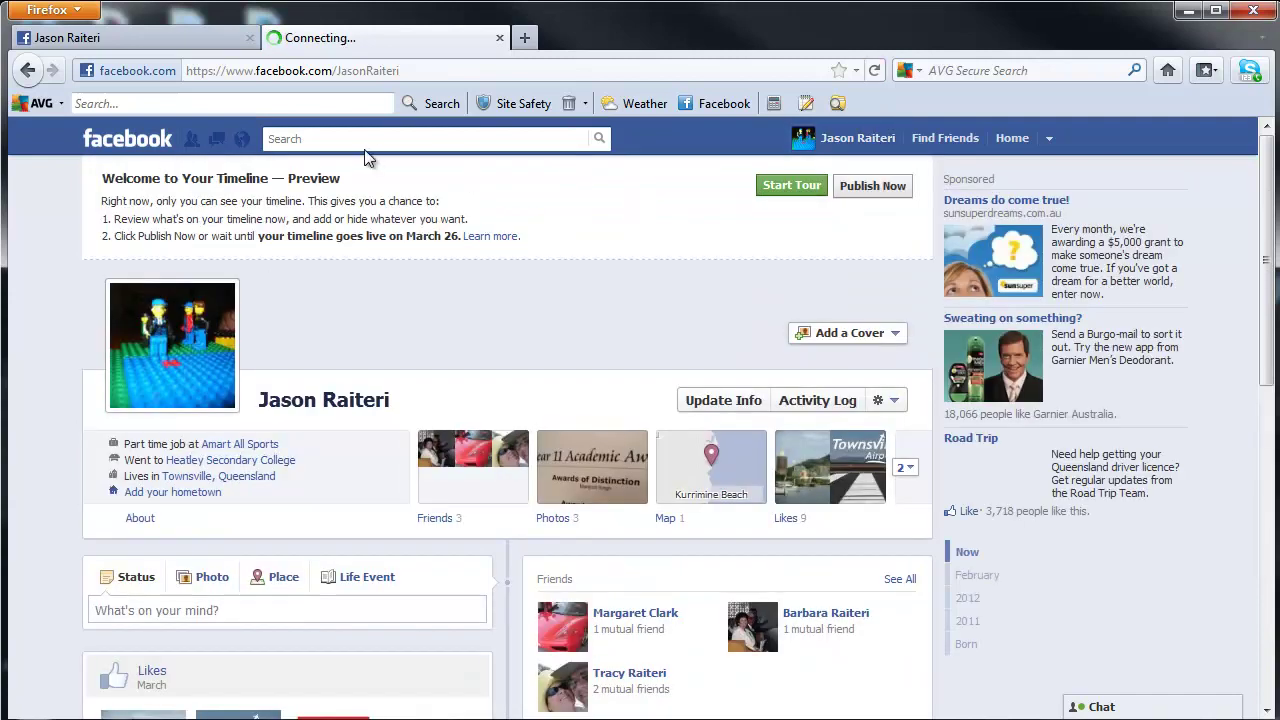
click(355, 138)
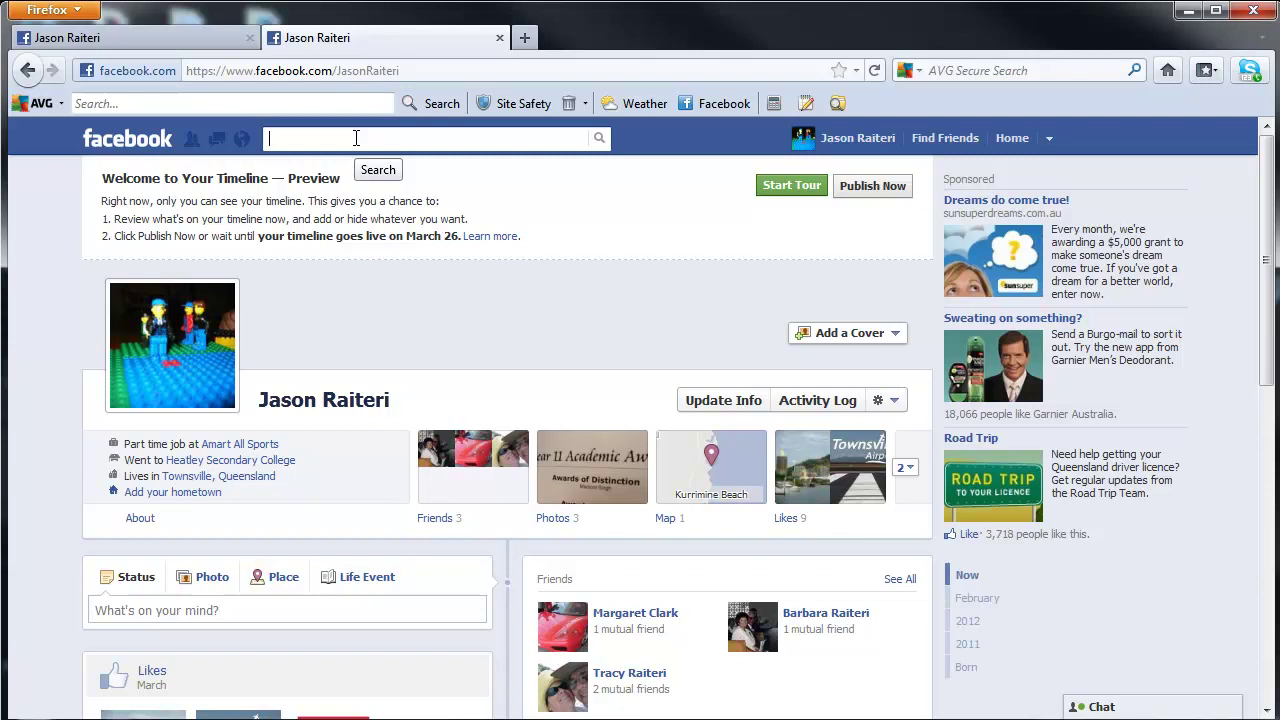
text(duo)
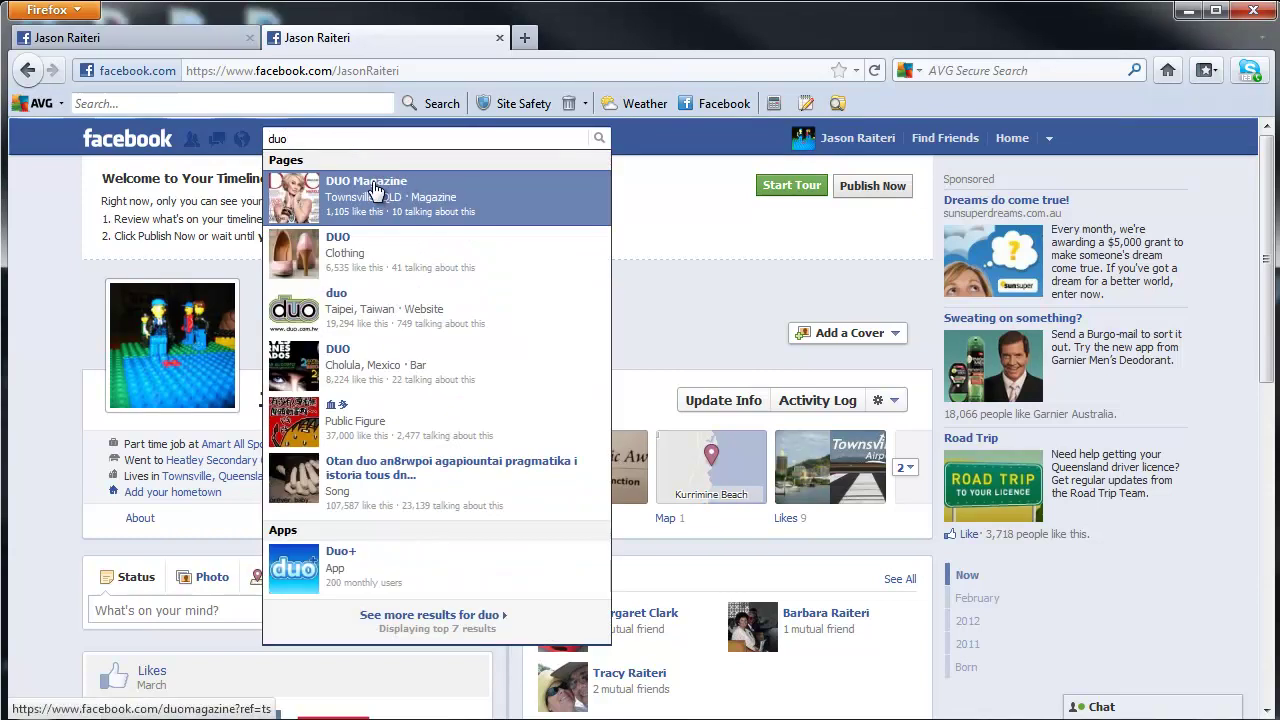
click(398, 192)
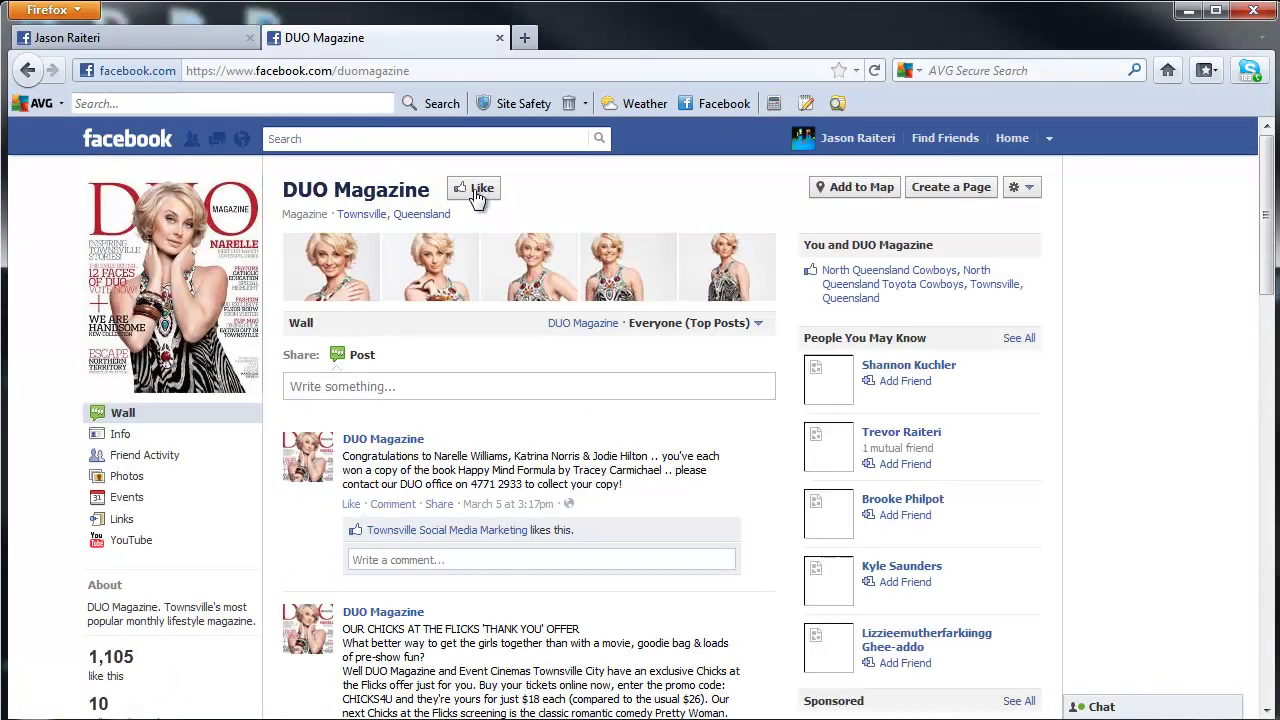
click(477, 192)
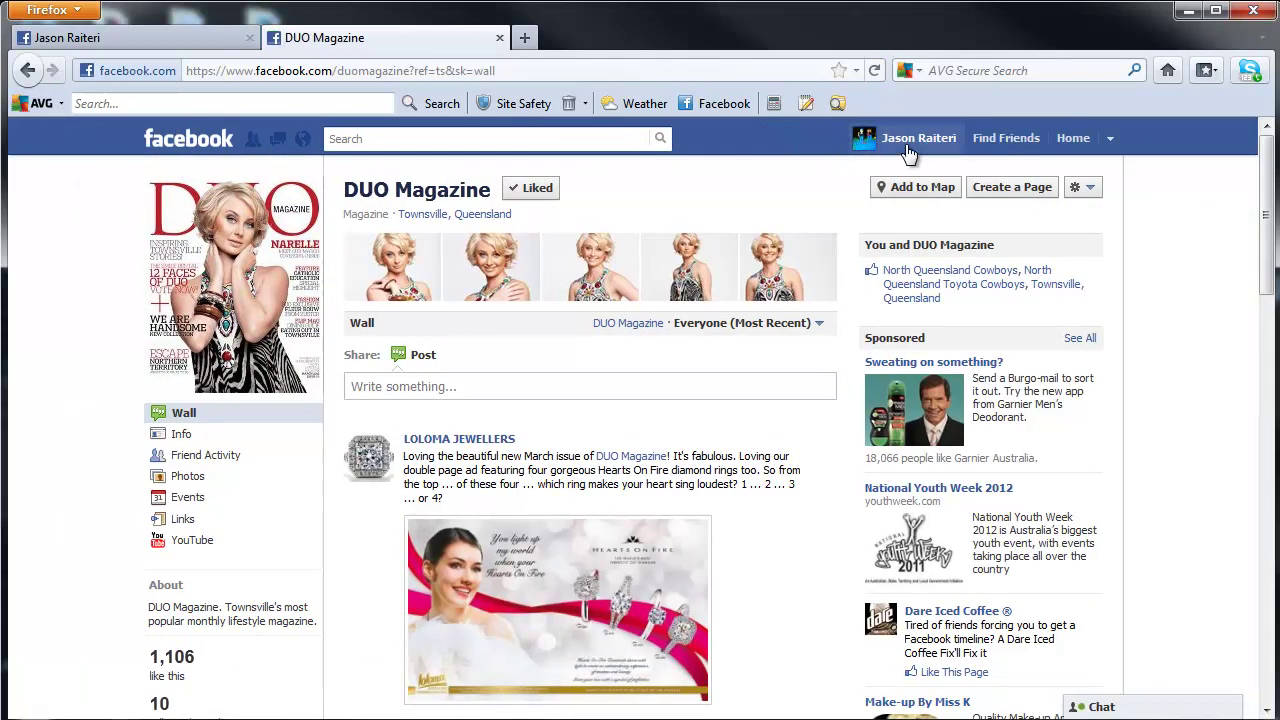
click(915, 142)
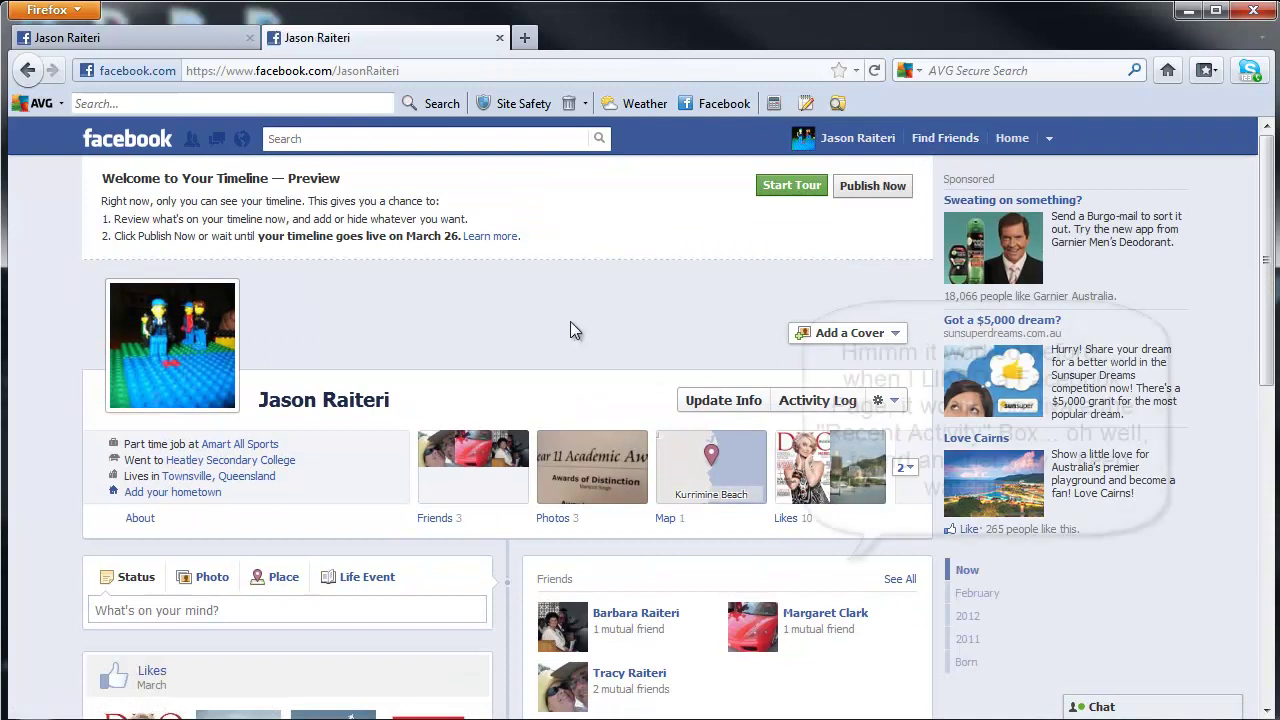
scroll(570, 318, down, 5)
scroll(726, 528, down, 5)
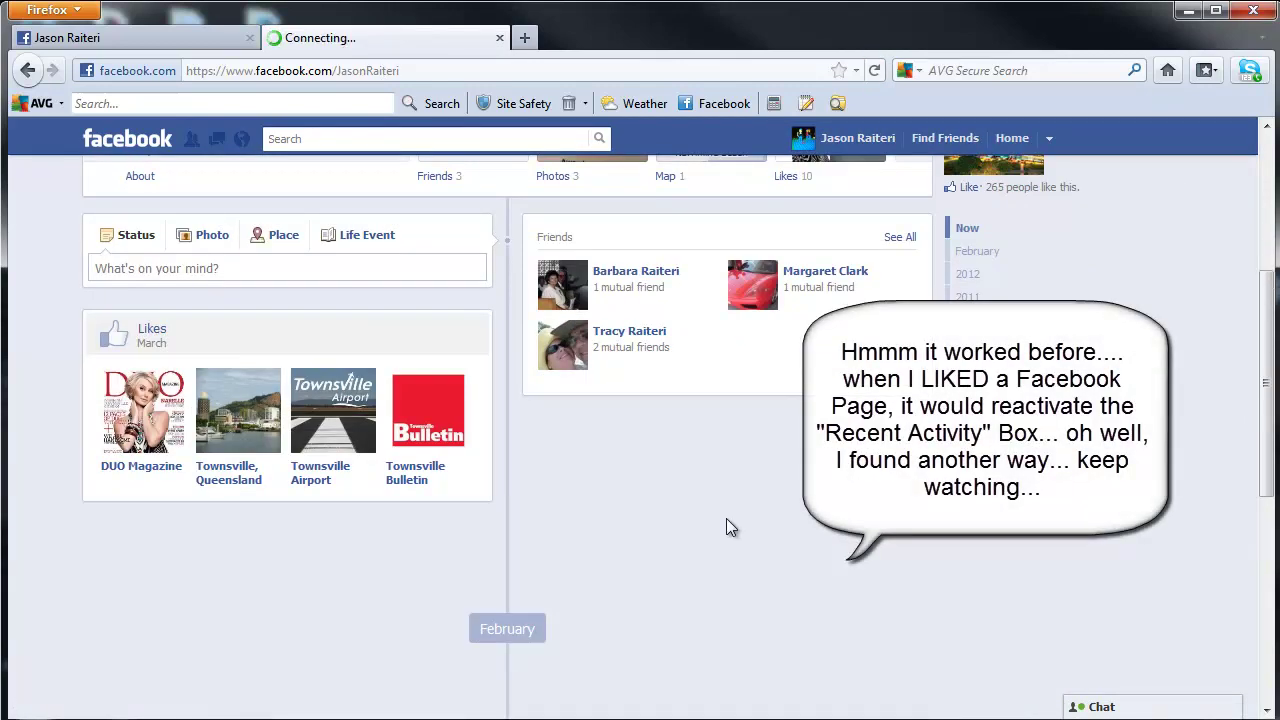
scroll(729, 527, up, 5)
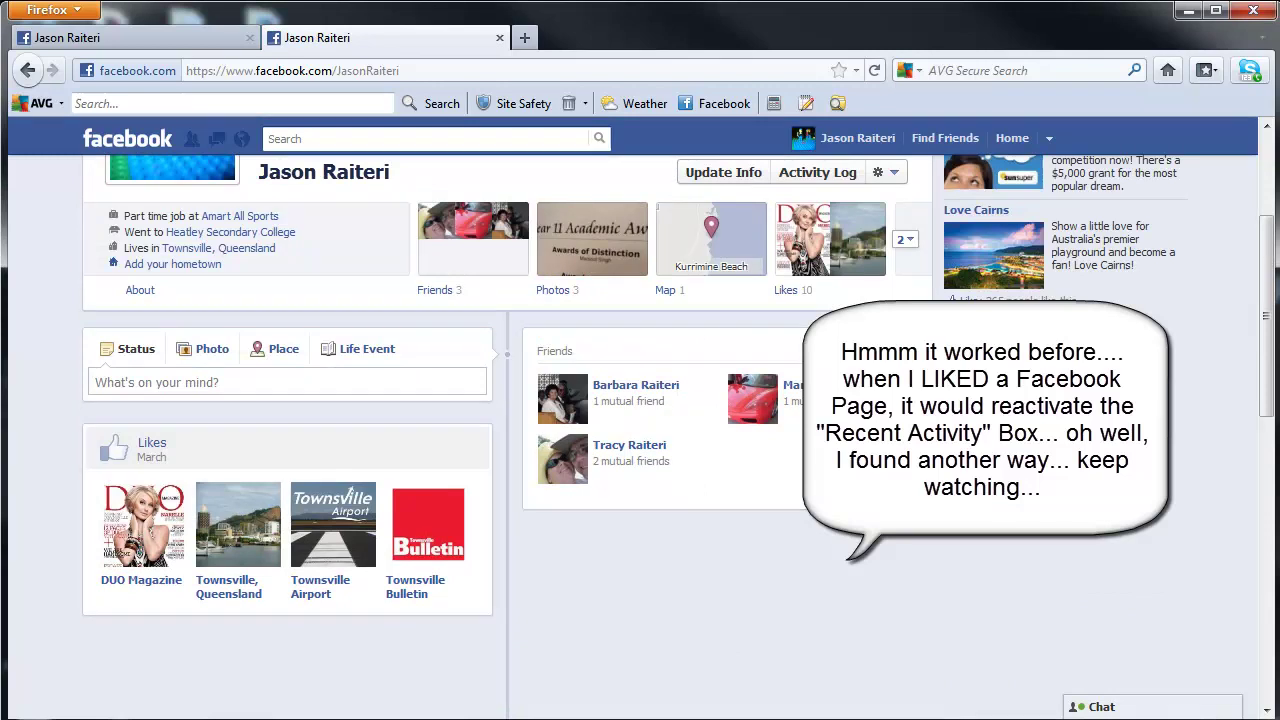
scroll(1110, 668, down, 1)
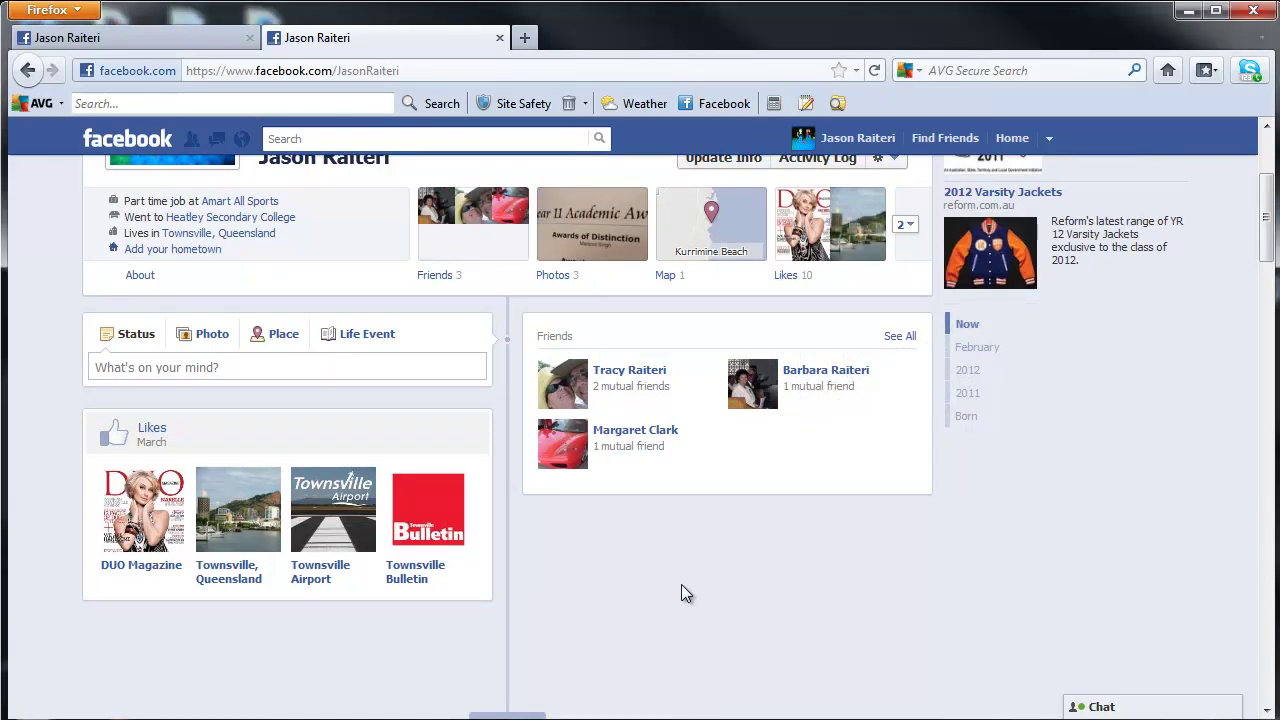
scroll(681, 590, down, 1)
scroll(681, 590, up, 4)
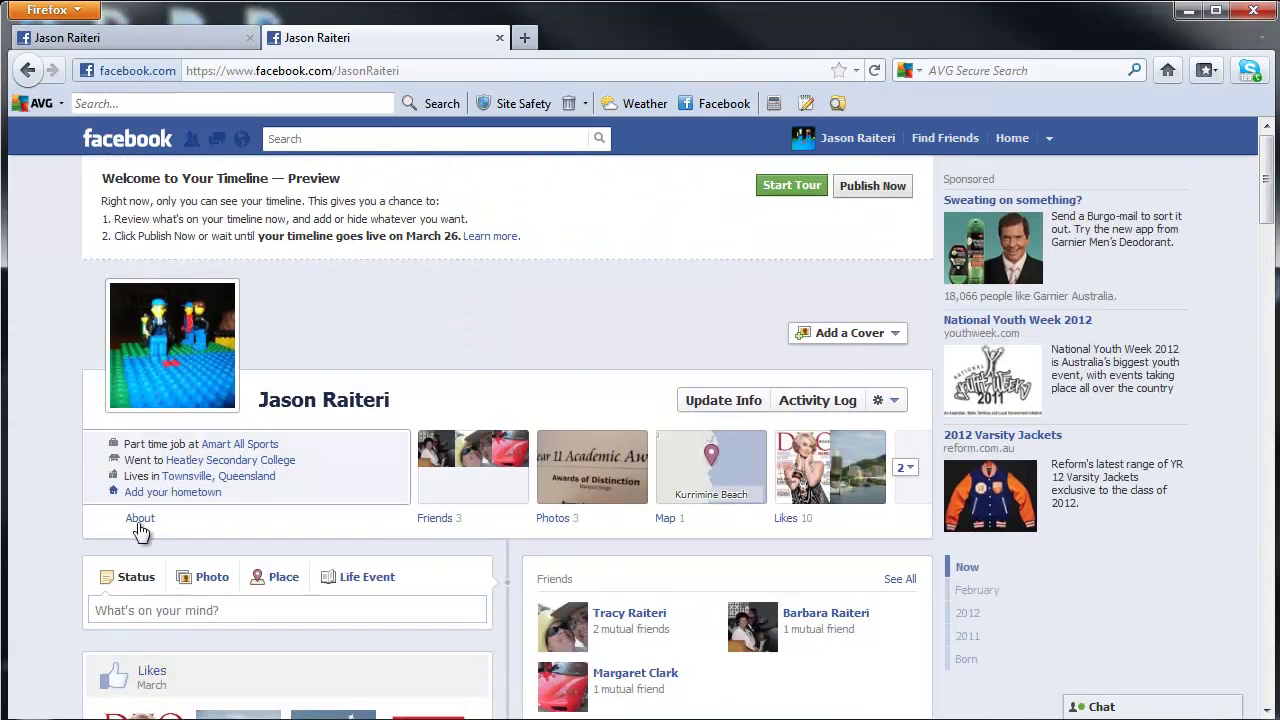
- In About, change the Hometown field to Cairns, Queensland, Australia, save it, and return to the timeline
click(328, 472)
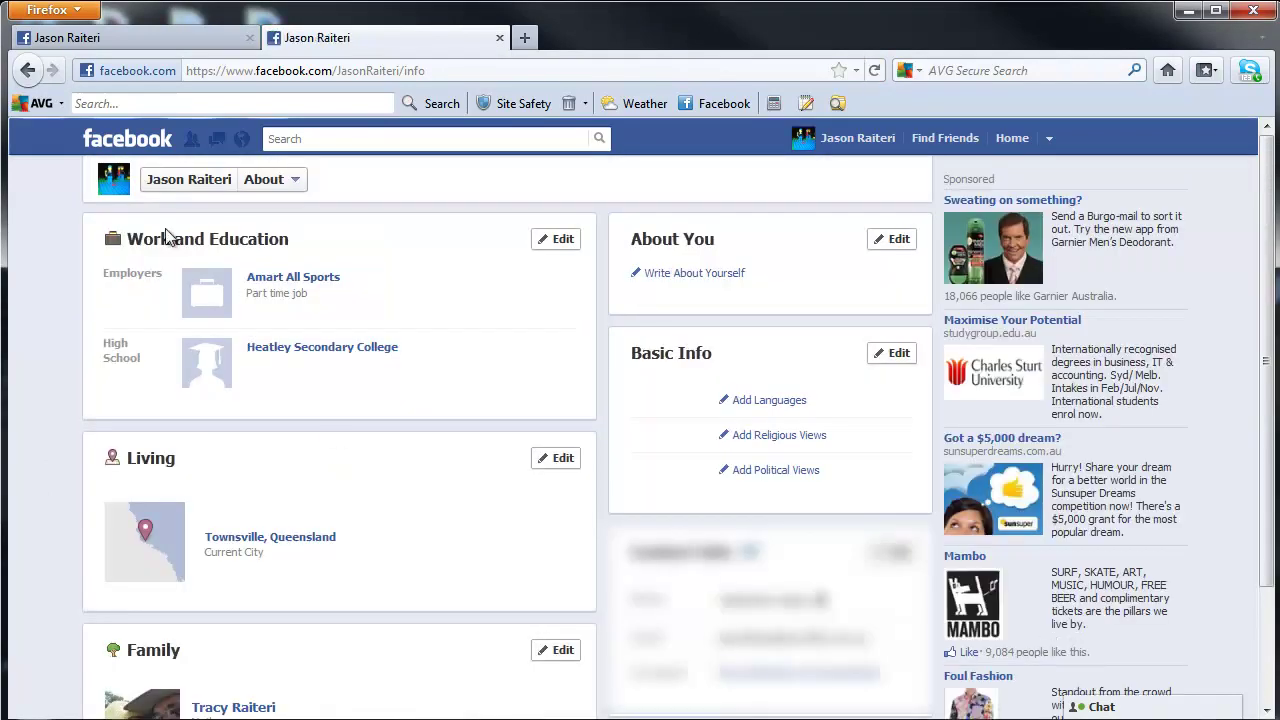
click(563, 459)
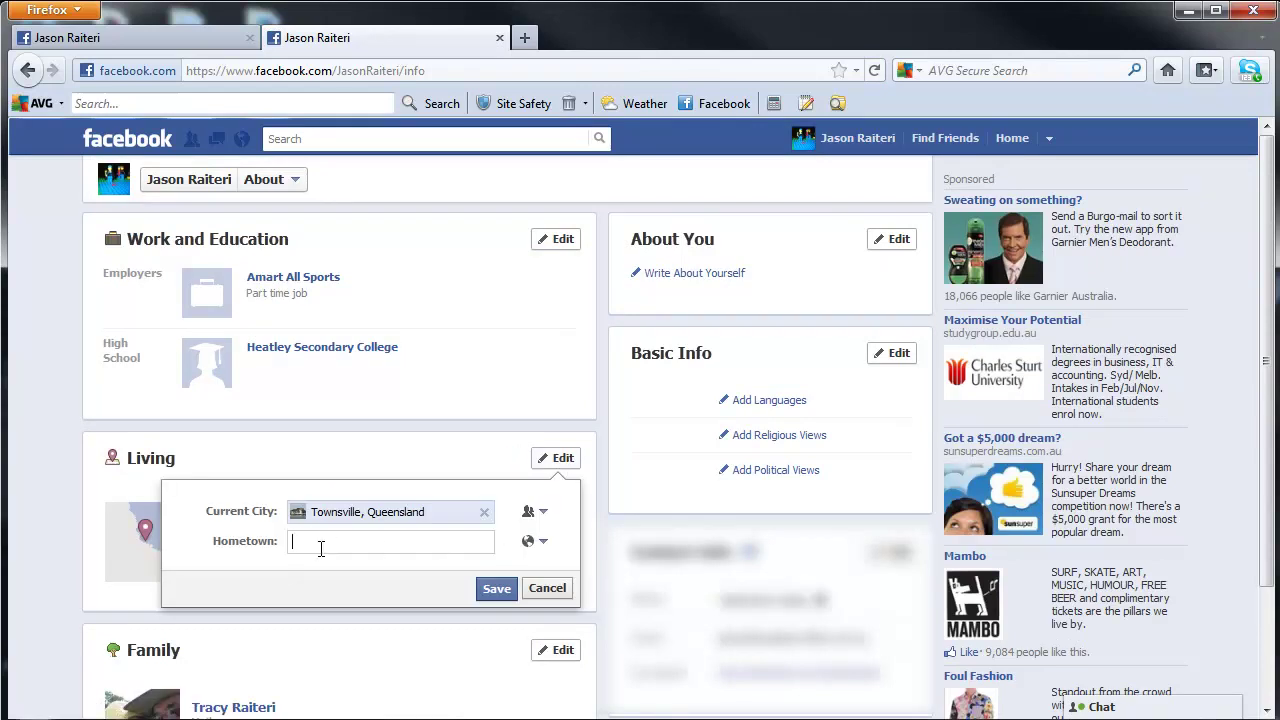
text(Cai)
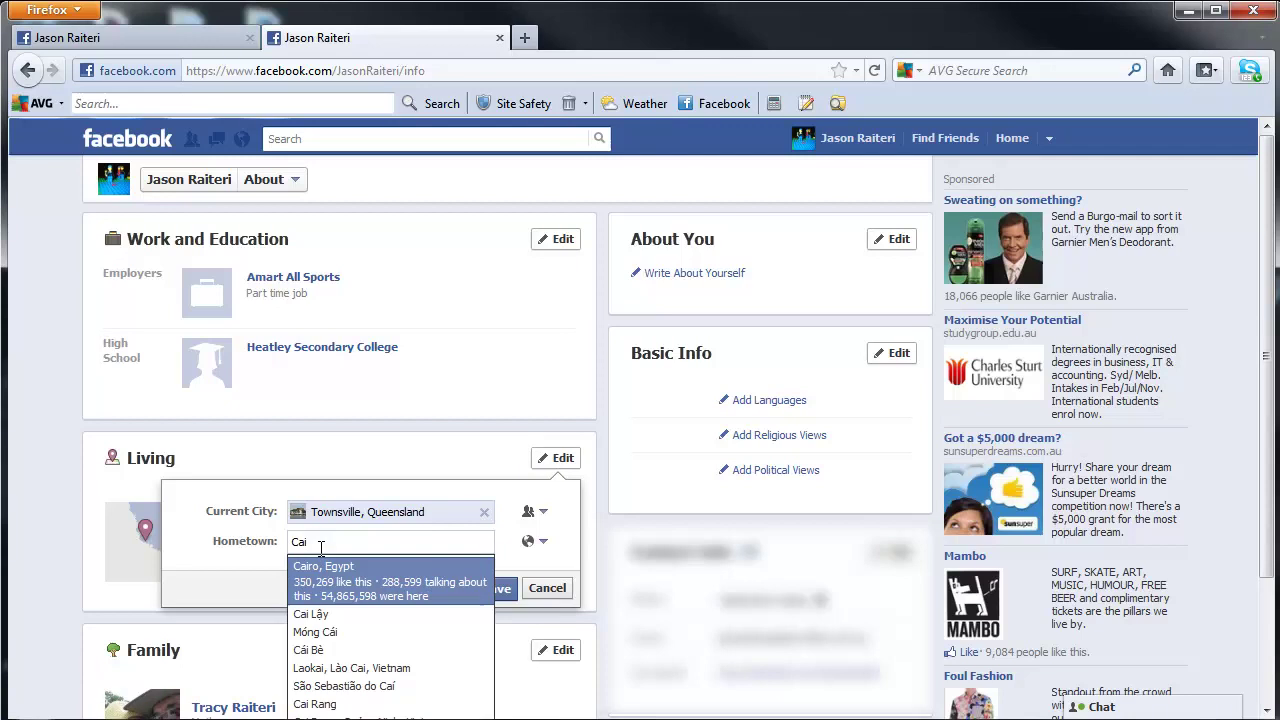
text(rns)
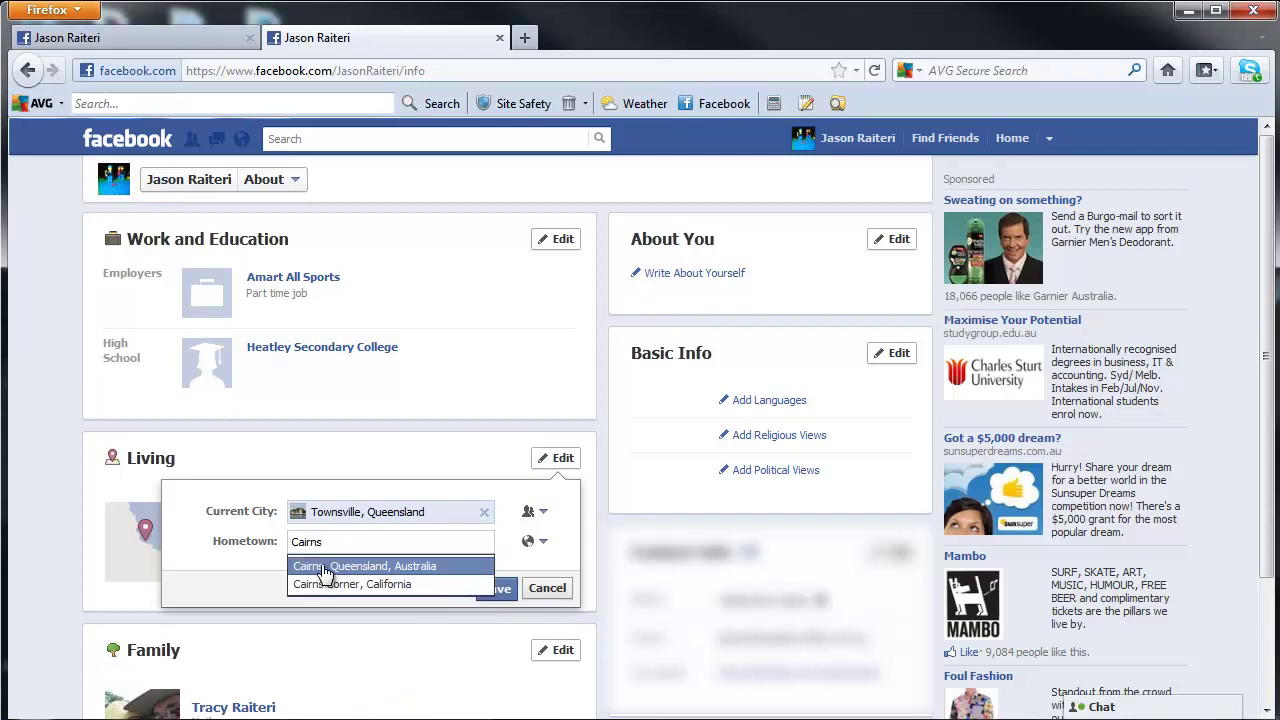
click(325, 567)
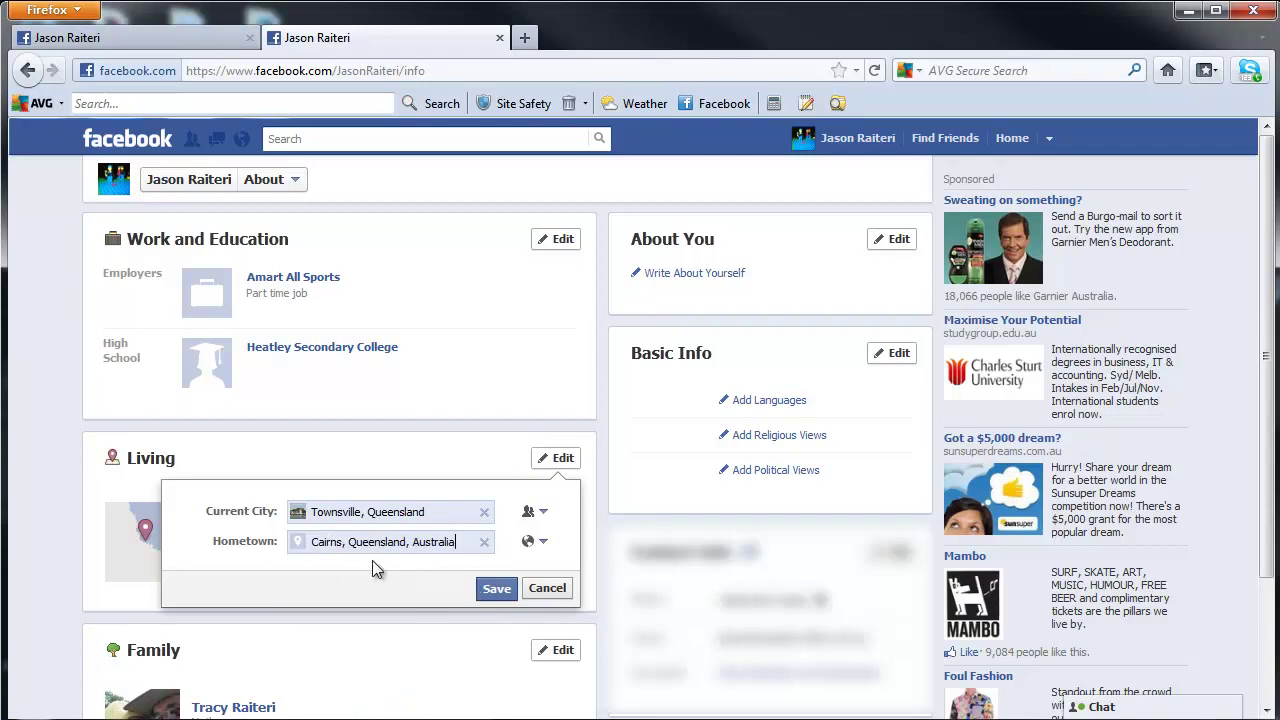
click(496, 590)
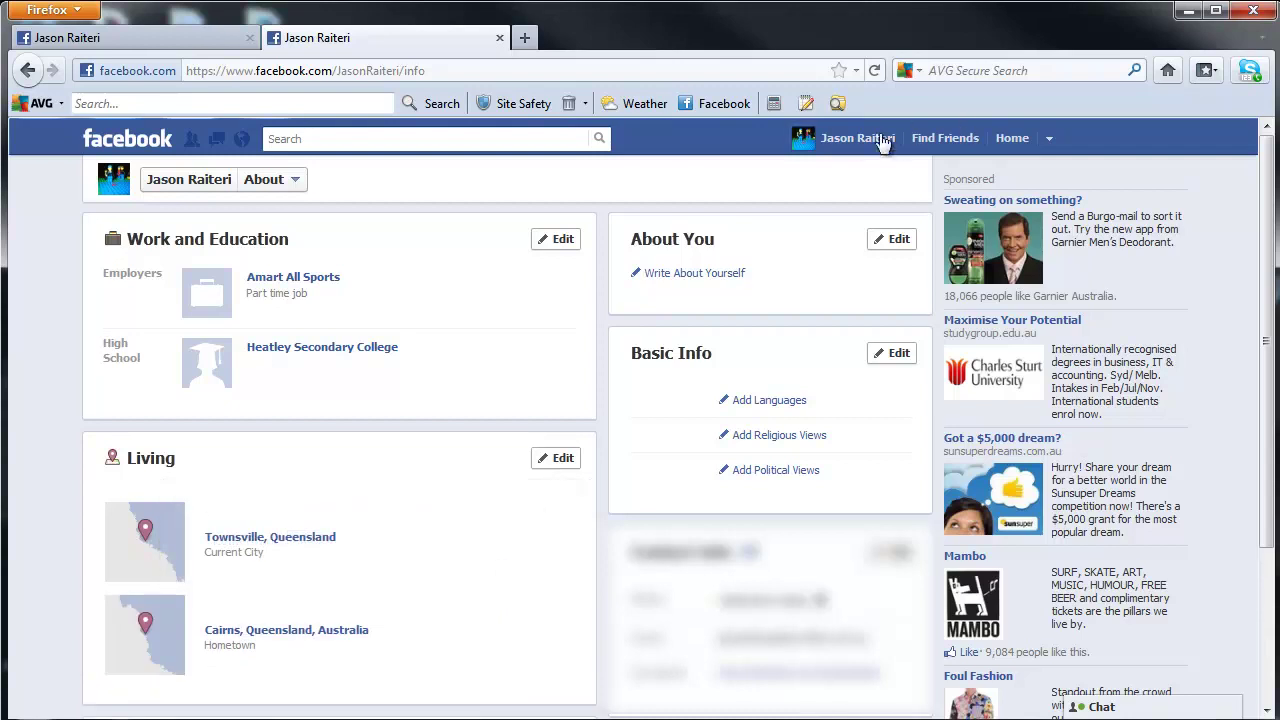
click(852, 142)
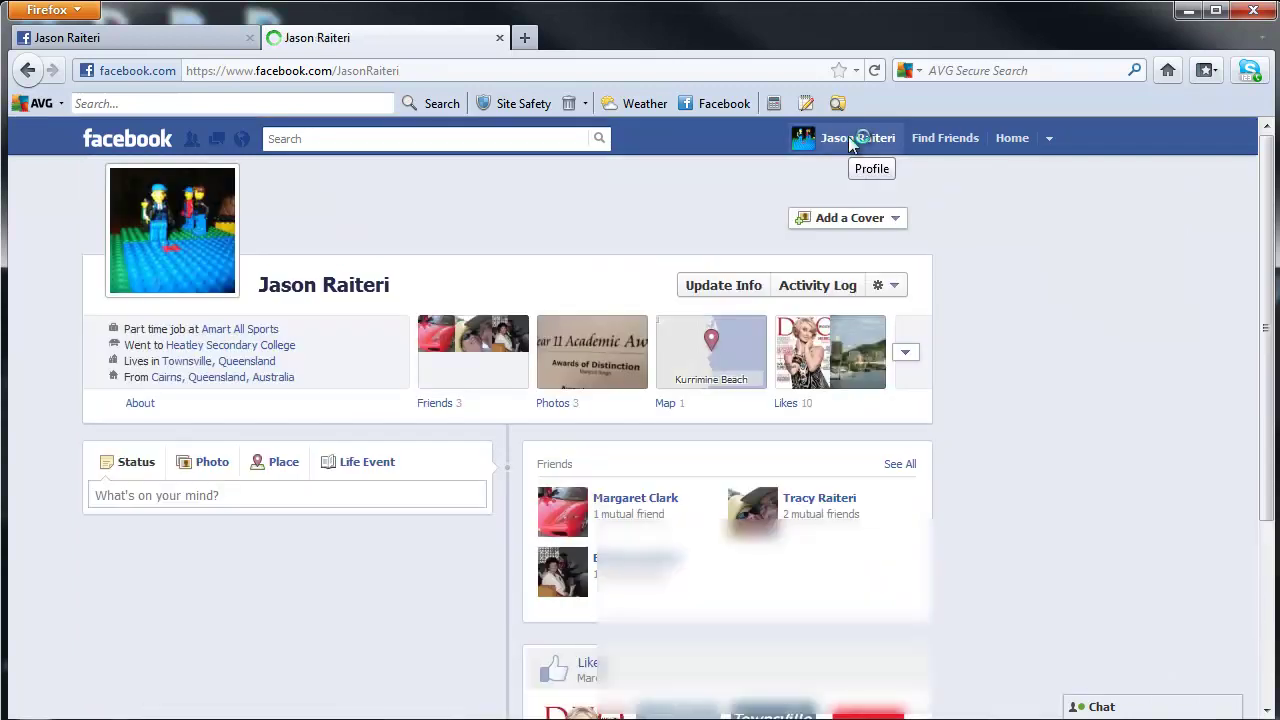
- Remove Things you like and Friending from Recent Activity's hidden list and save
scroll(949, 476, down, 2)
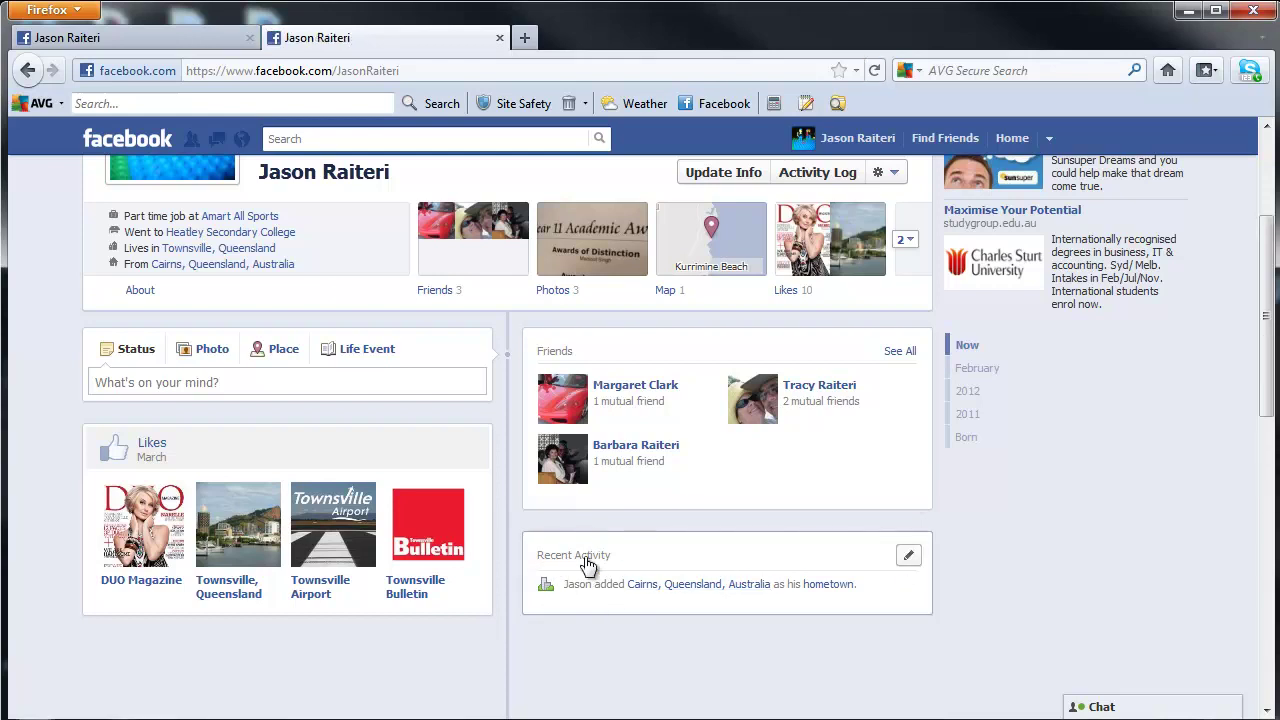
click(909, 557)
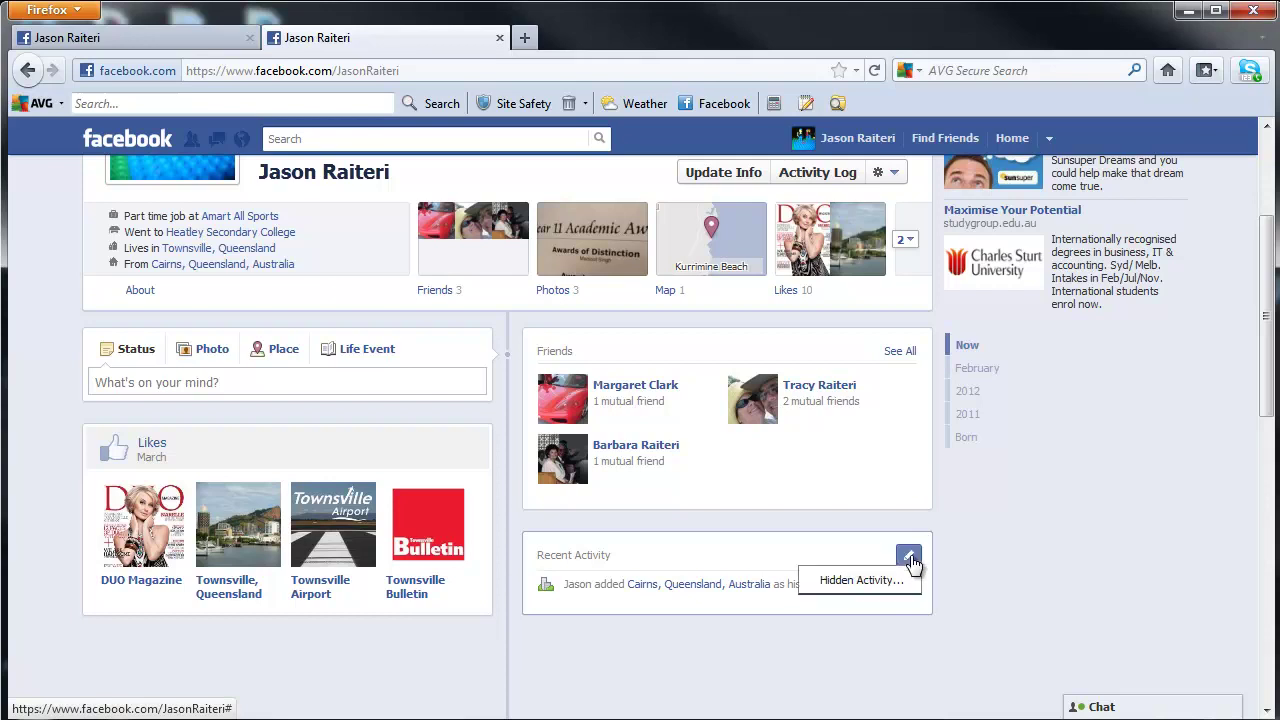
click(845, 590)
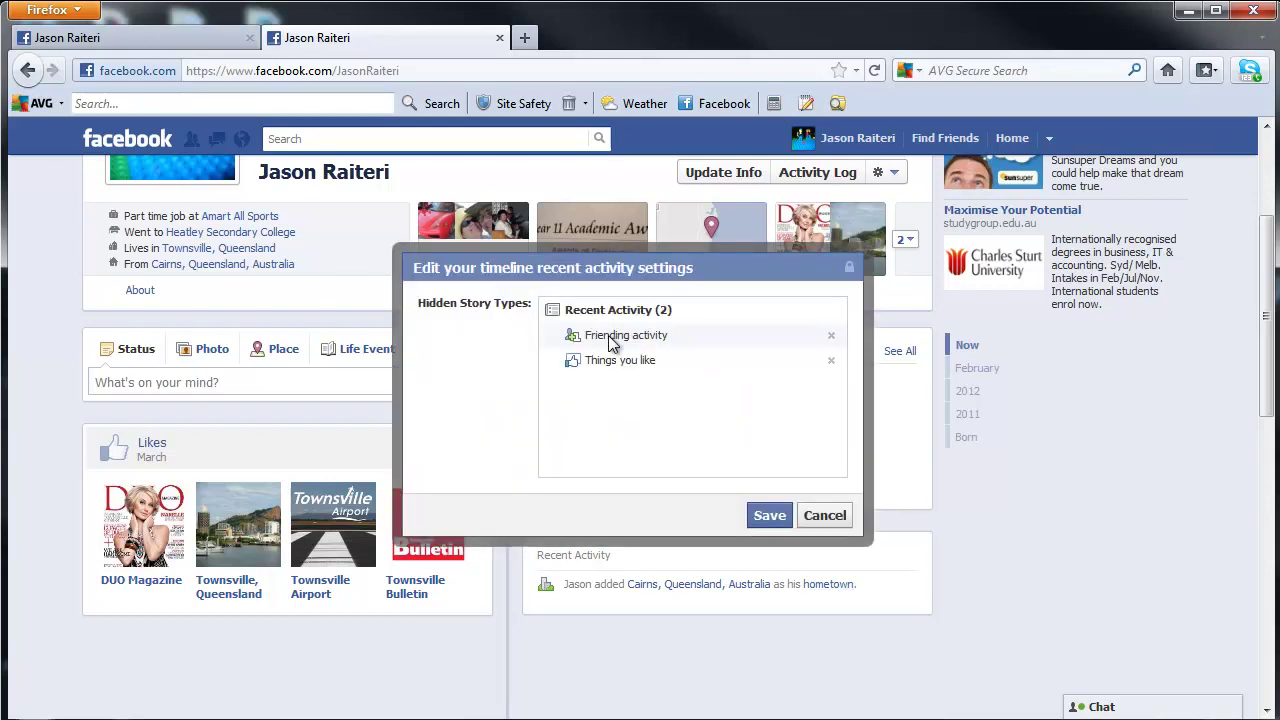
click(831, 362)
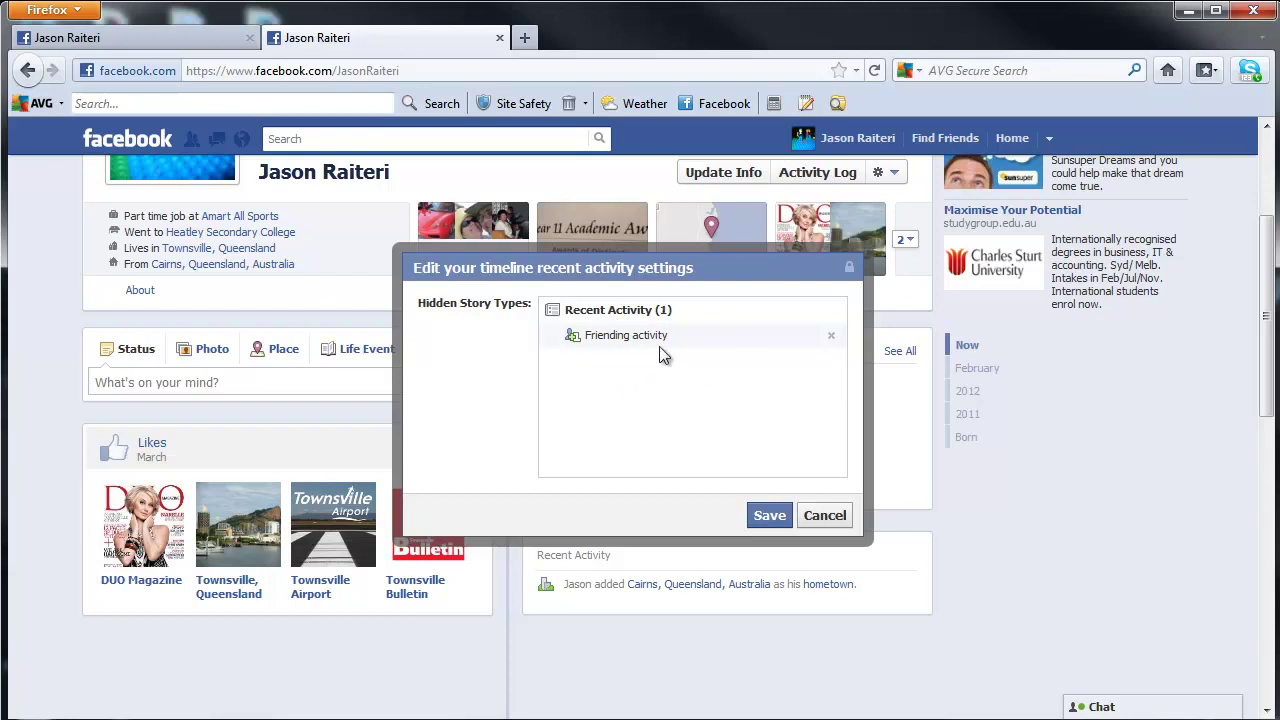
click(831, 338)
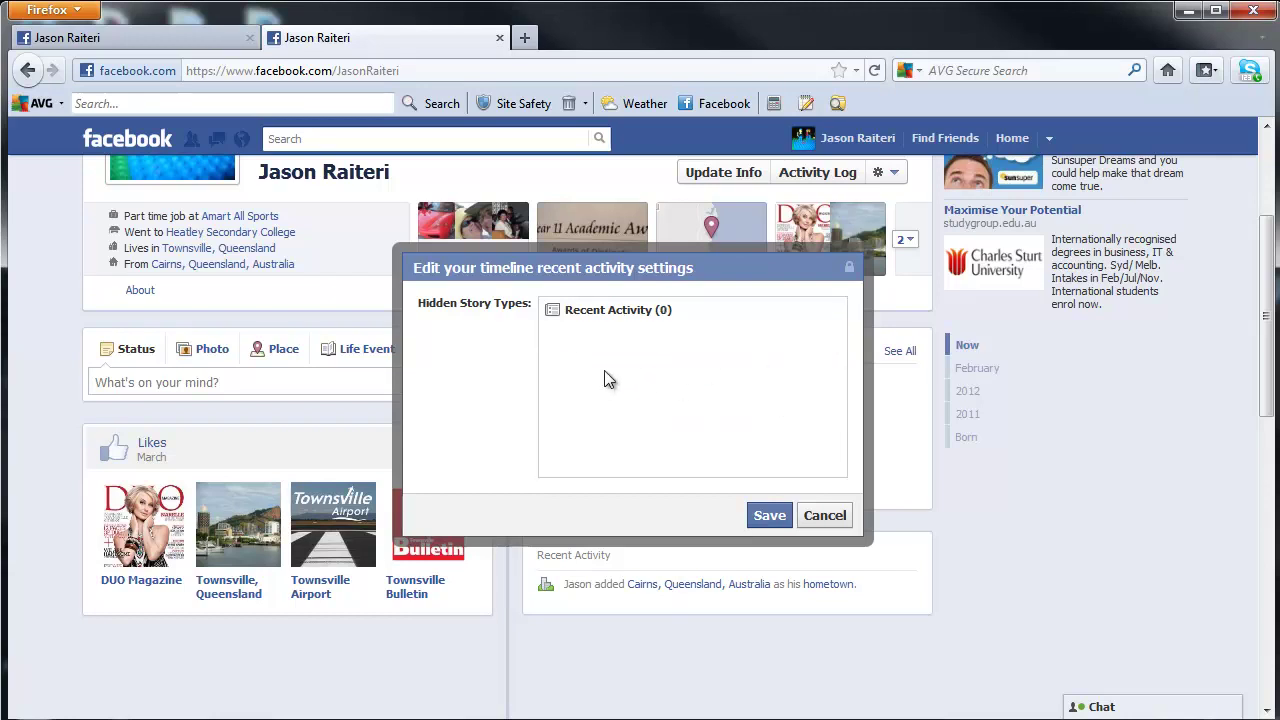
click(769, 516)
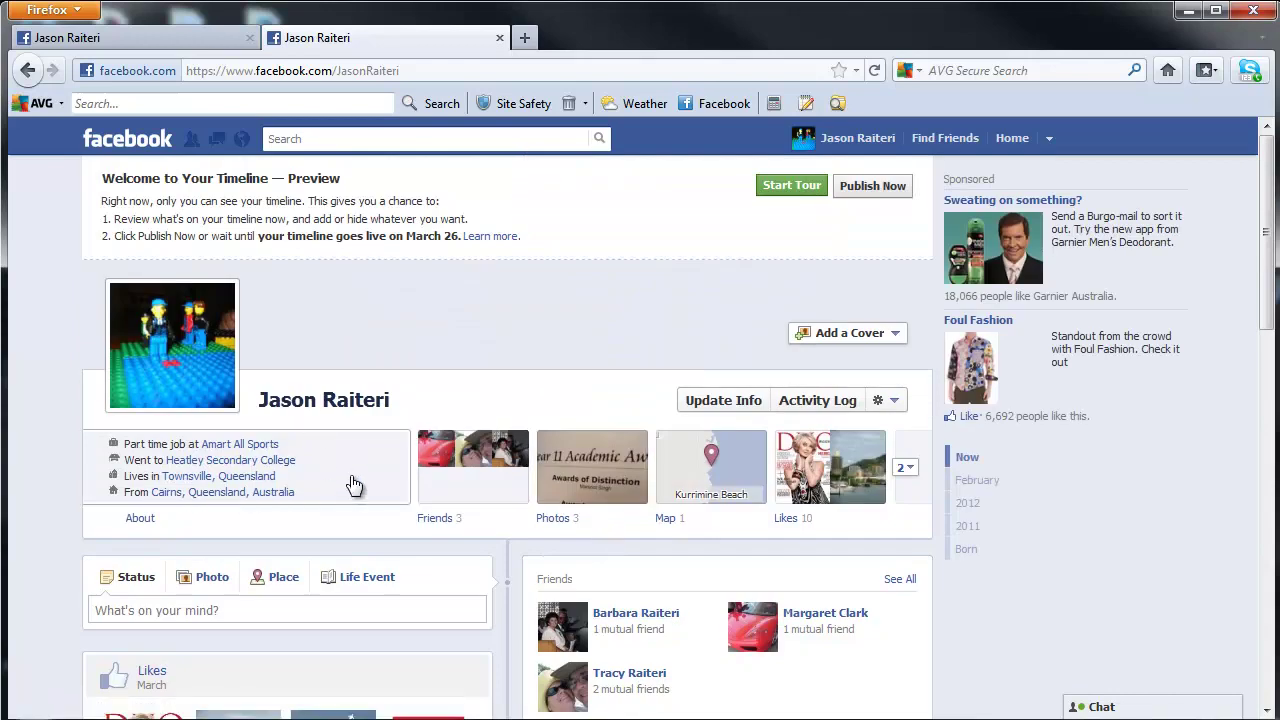
click(161, 521)
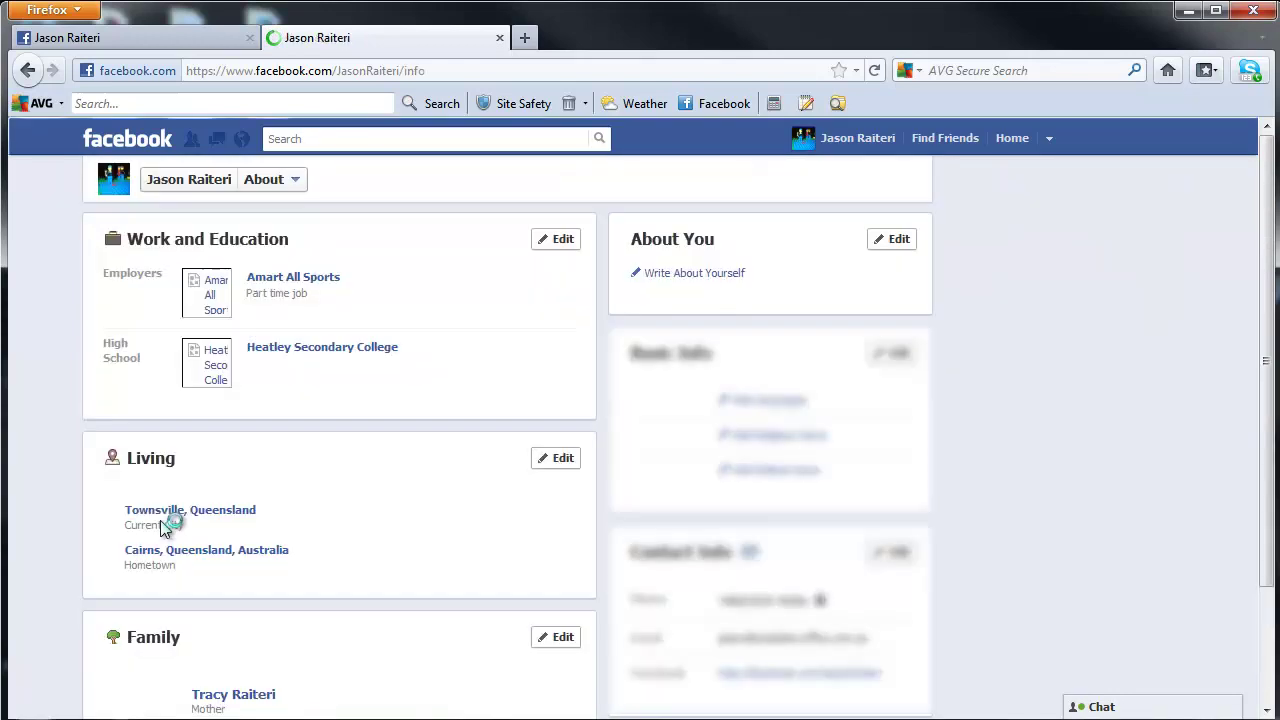
scroll(650, 400, down, 2)
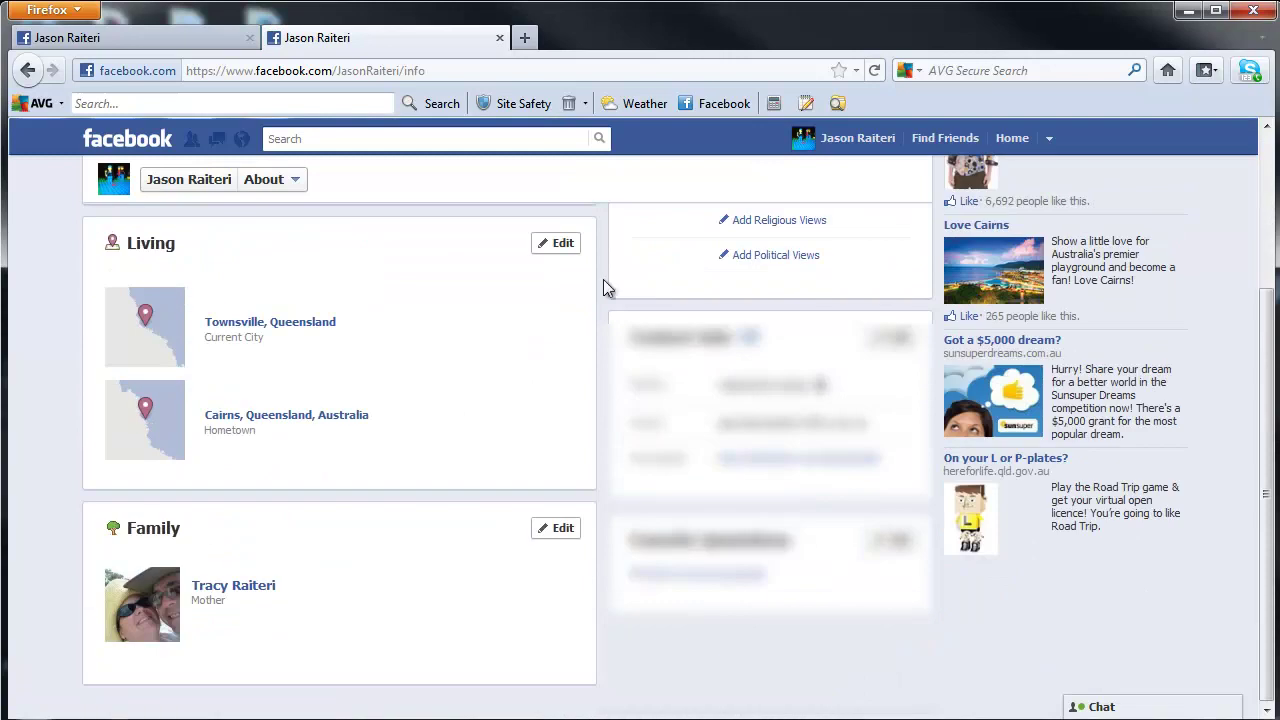
scroll(632, 422, up, 2)
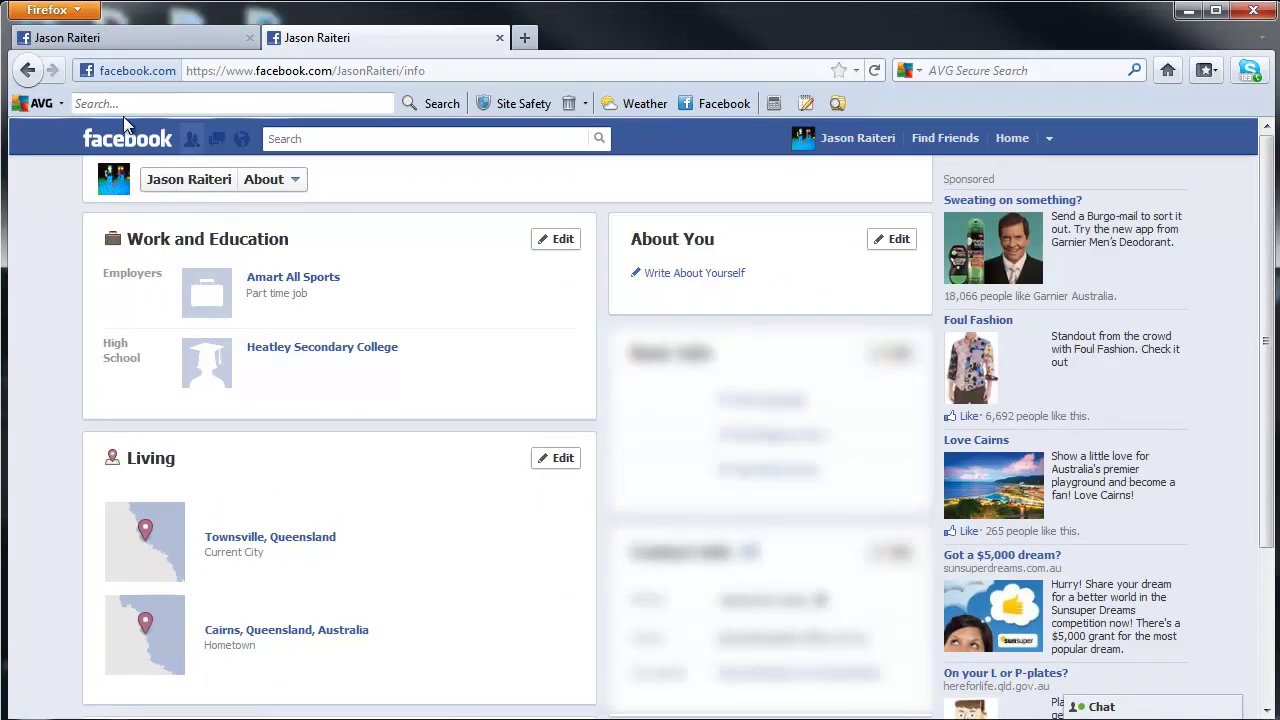
click(27, 70)
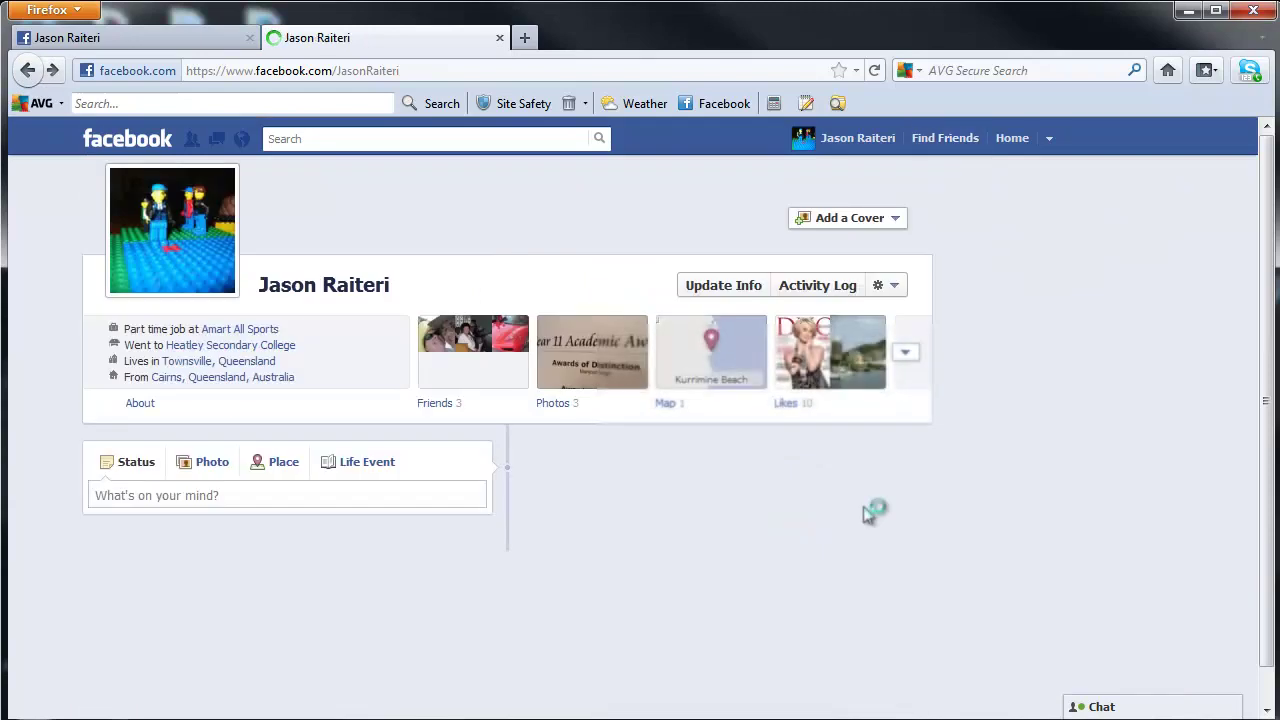
- Check that Recent Activity's Hidden Activity list is empty, then cancel without changes
scroll(930, 515, down, 5)
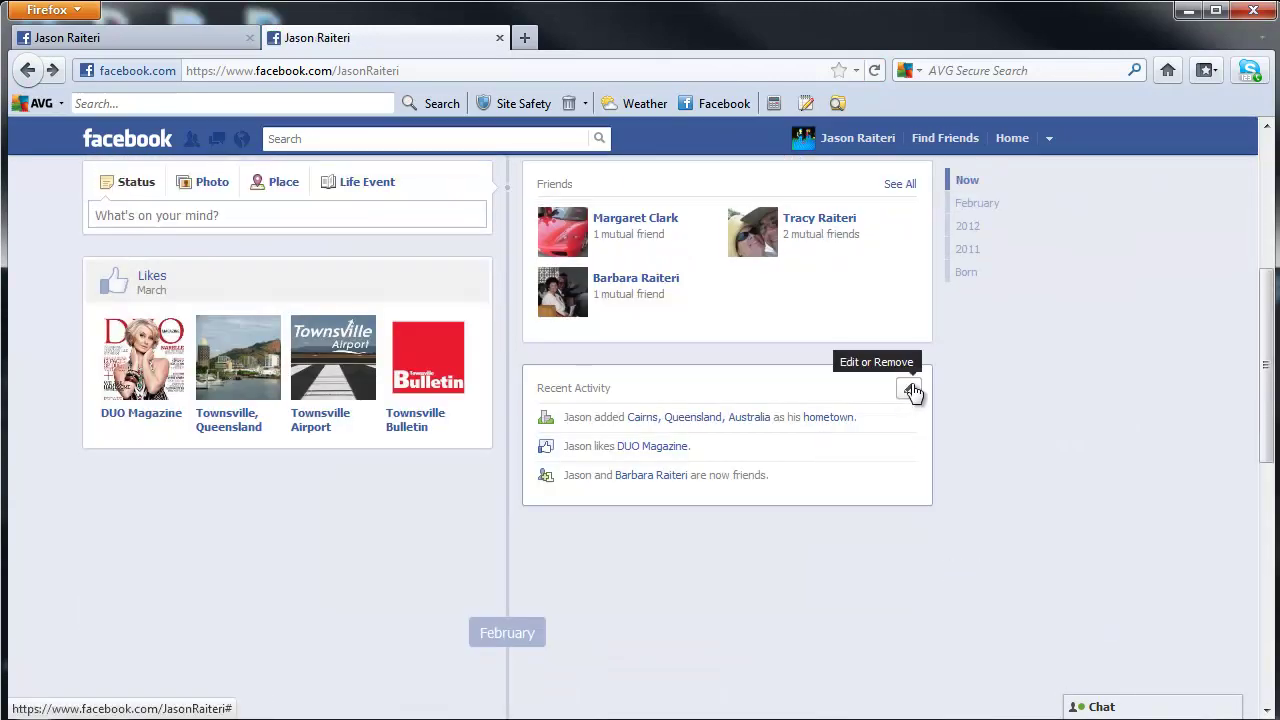
click(909, 389)
click(822, 414)
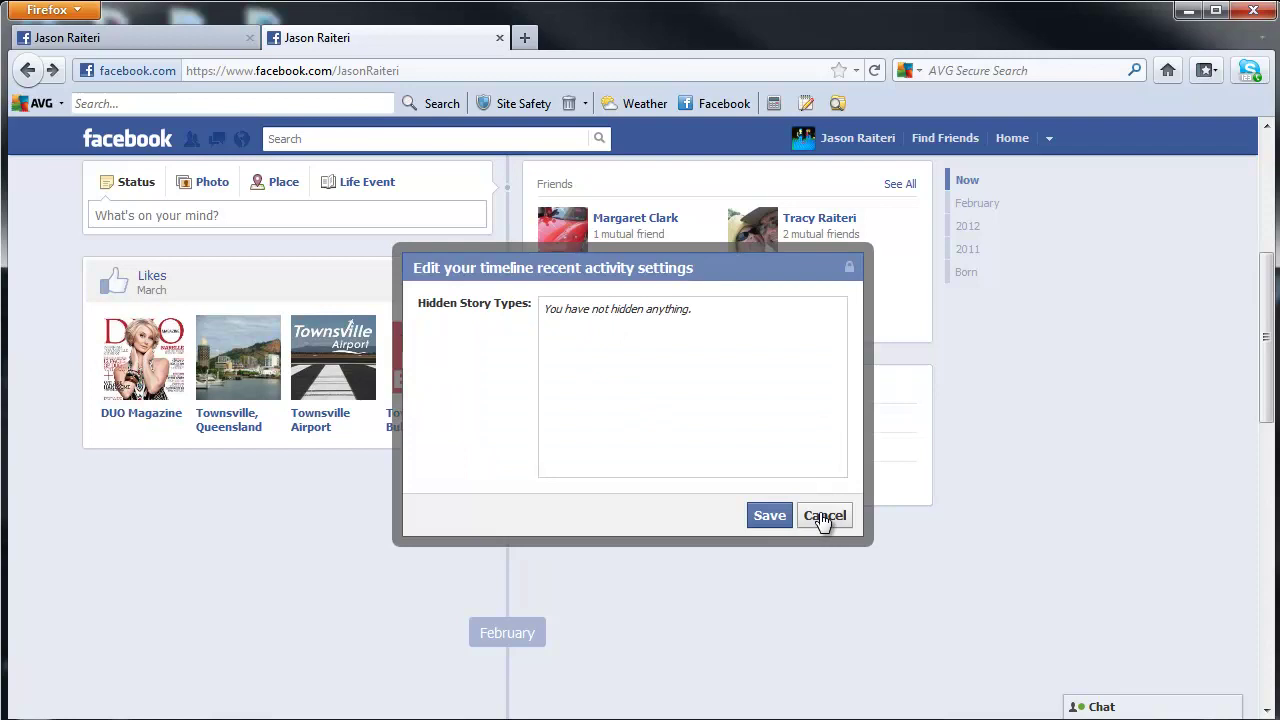
click(822, 516)
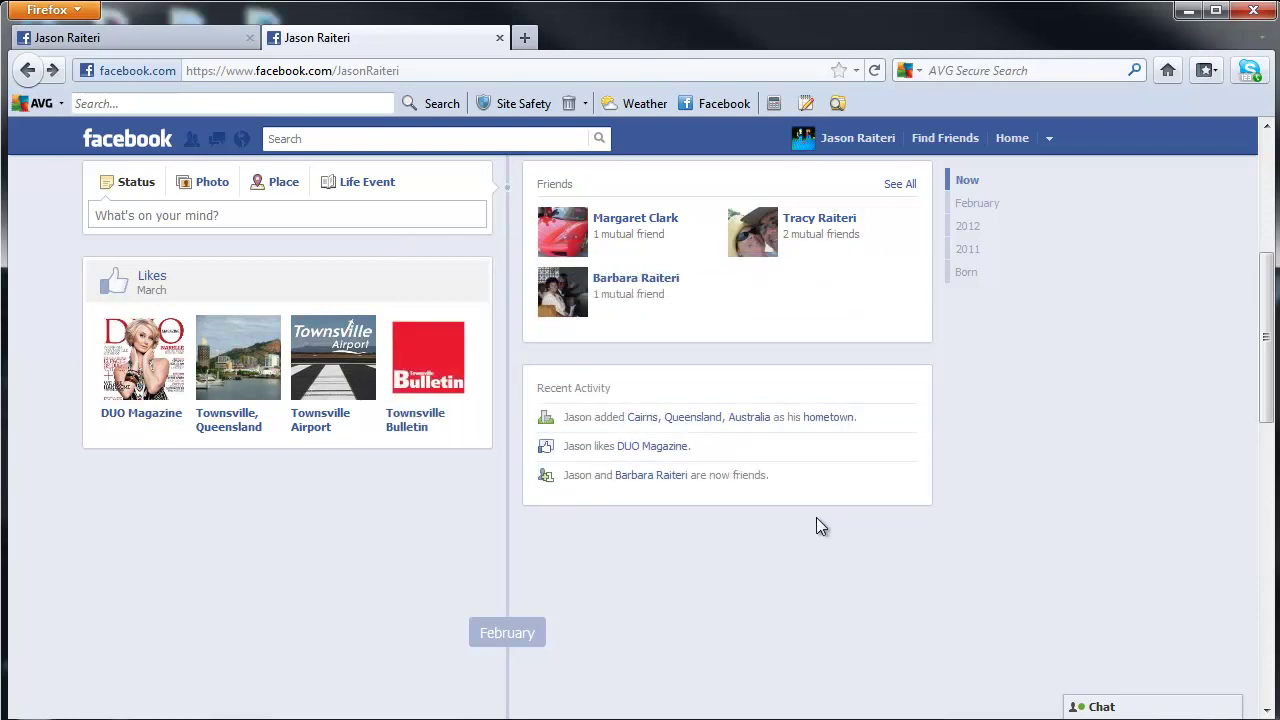